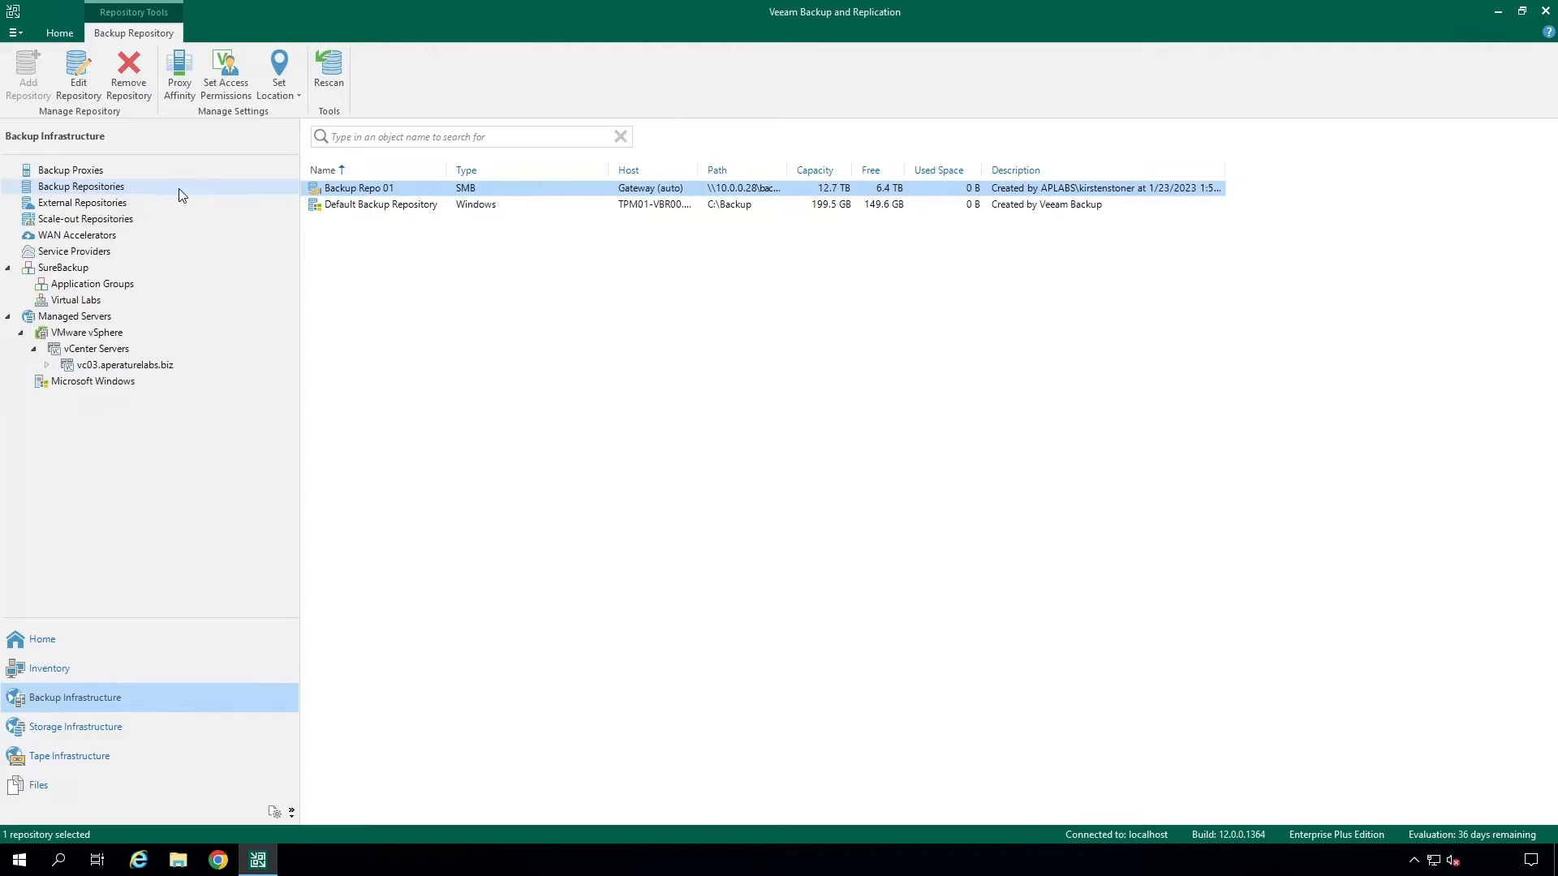
- Start adding a new backup repository of the direct attached storage type on Microsoft Windows
right_click(178, 188)
click(294, 198)
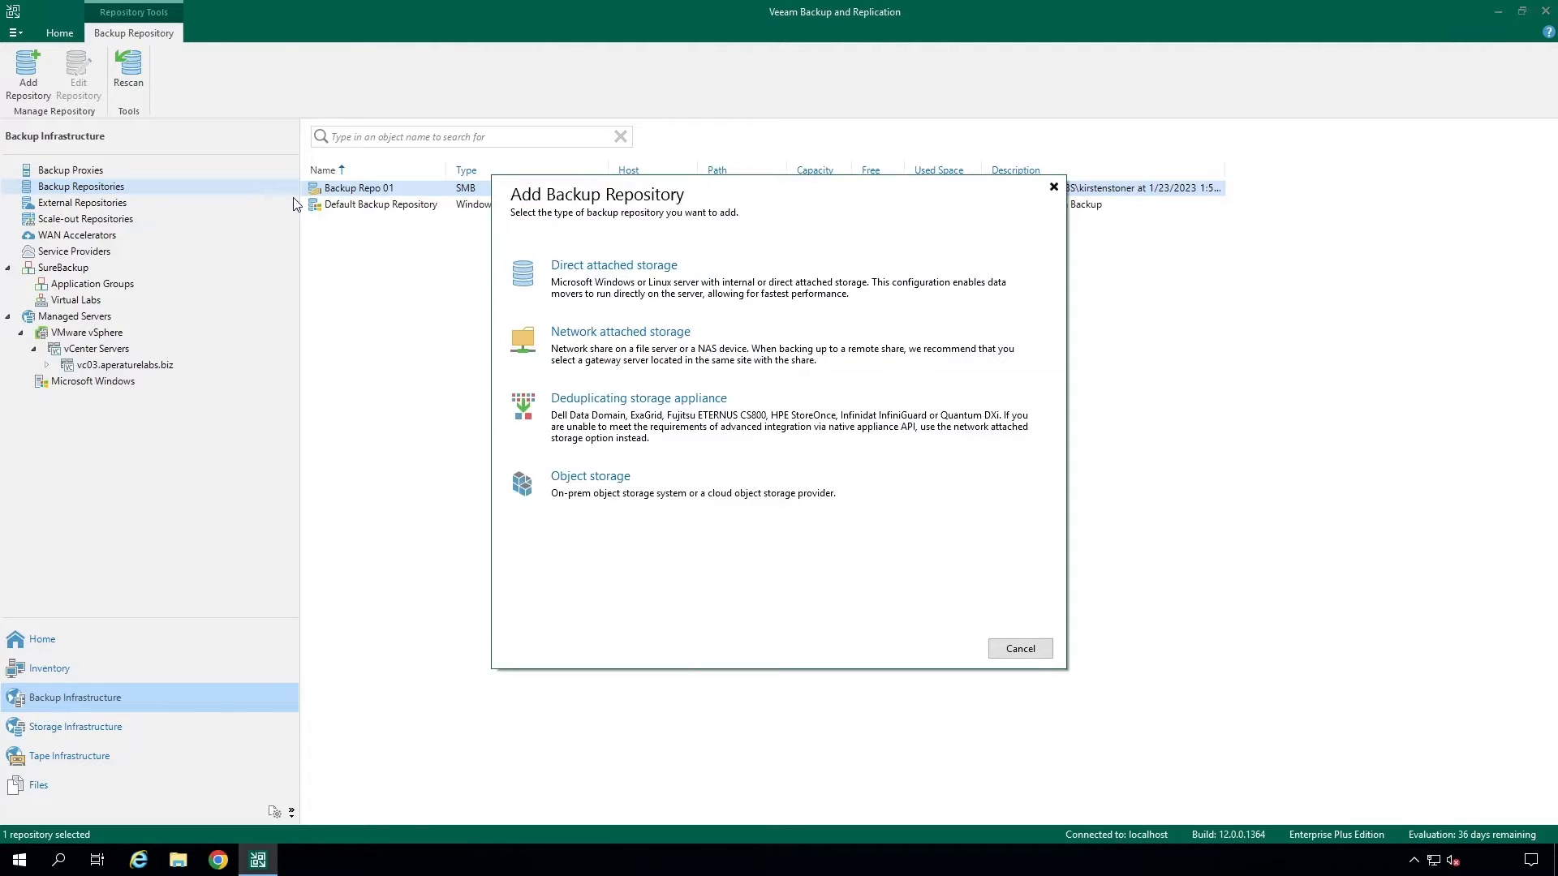
click(928, 295)
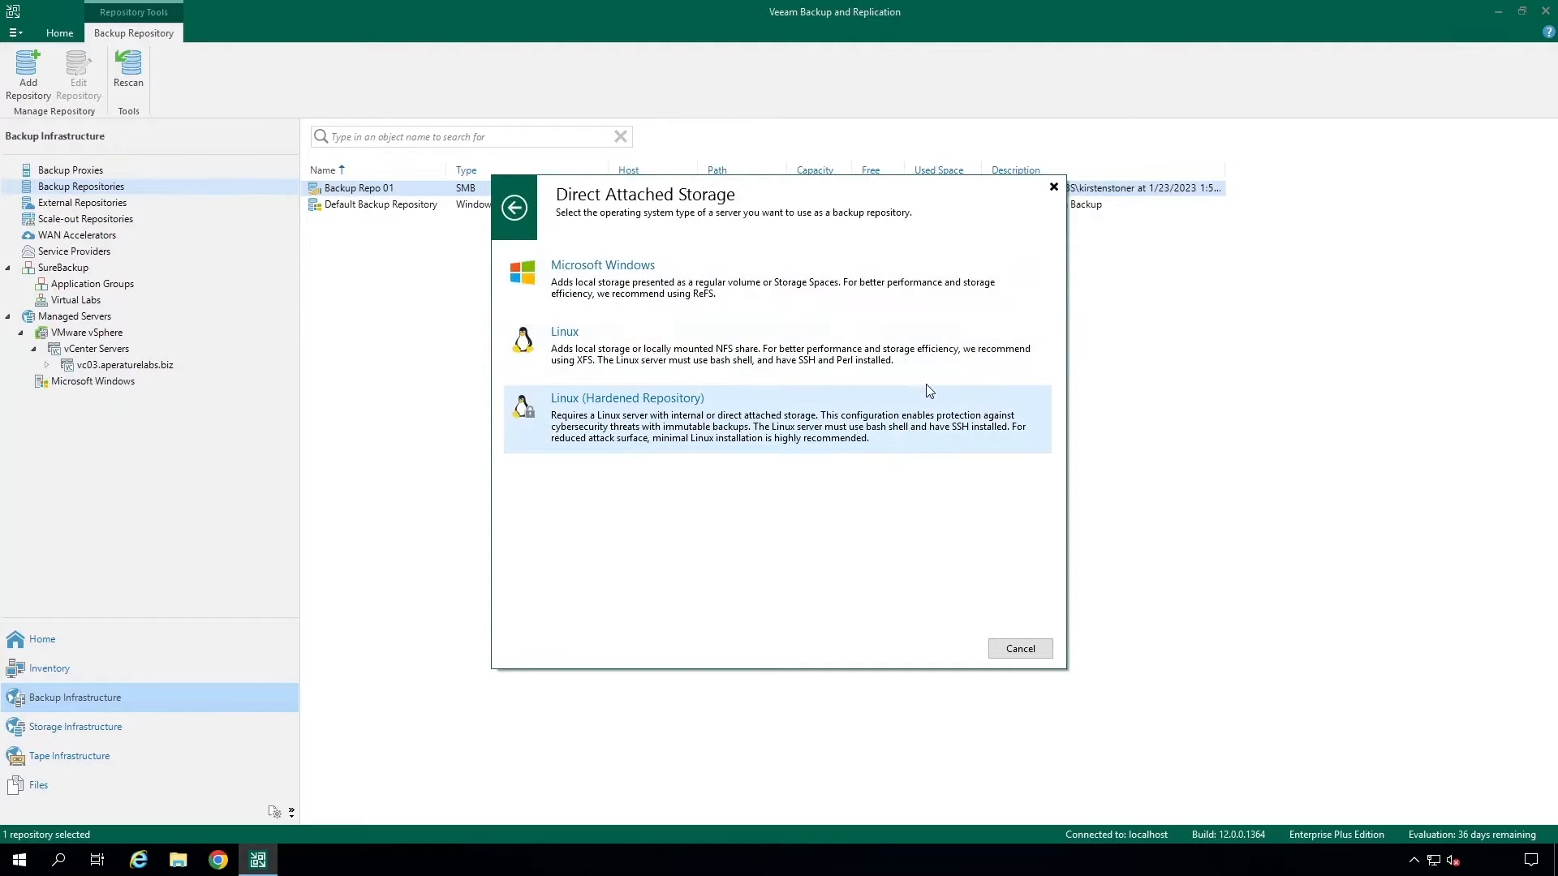
click(930, 292)
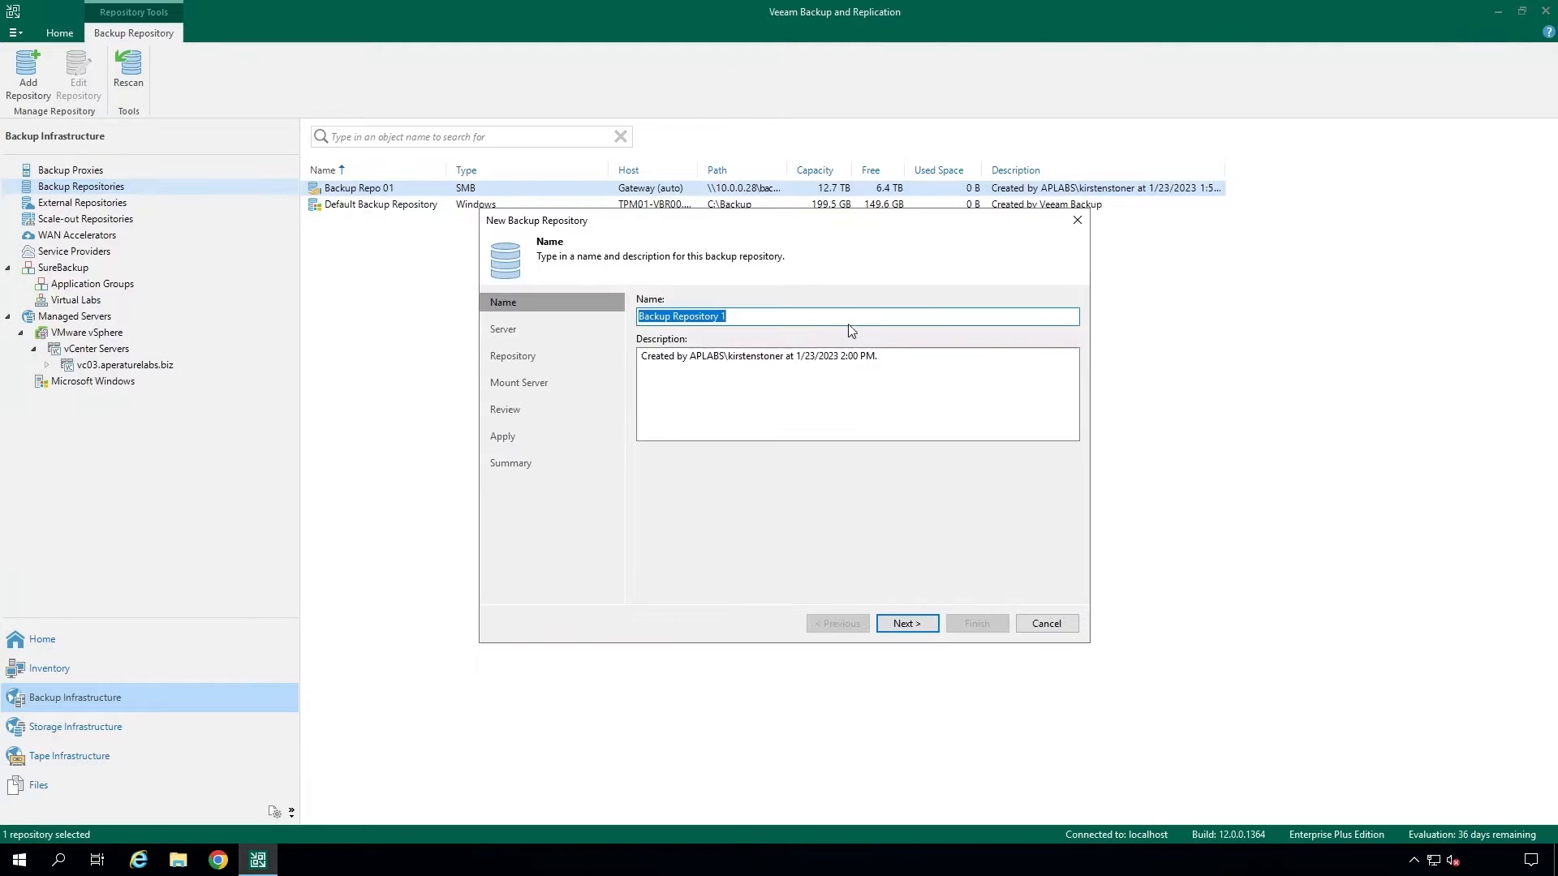
- Name the new repository NAS Cache Repo and continue to the server page
key(BackSpace)
text(NAS)
click(906, 623)
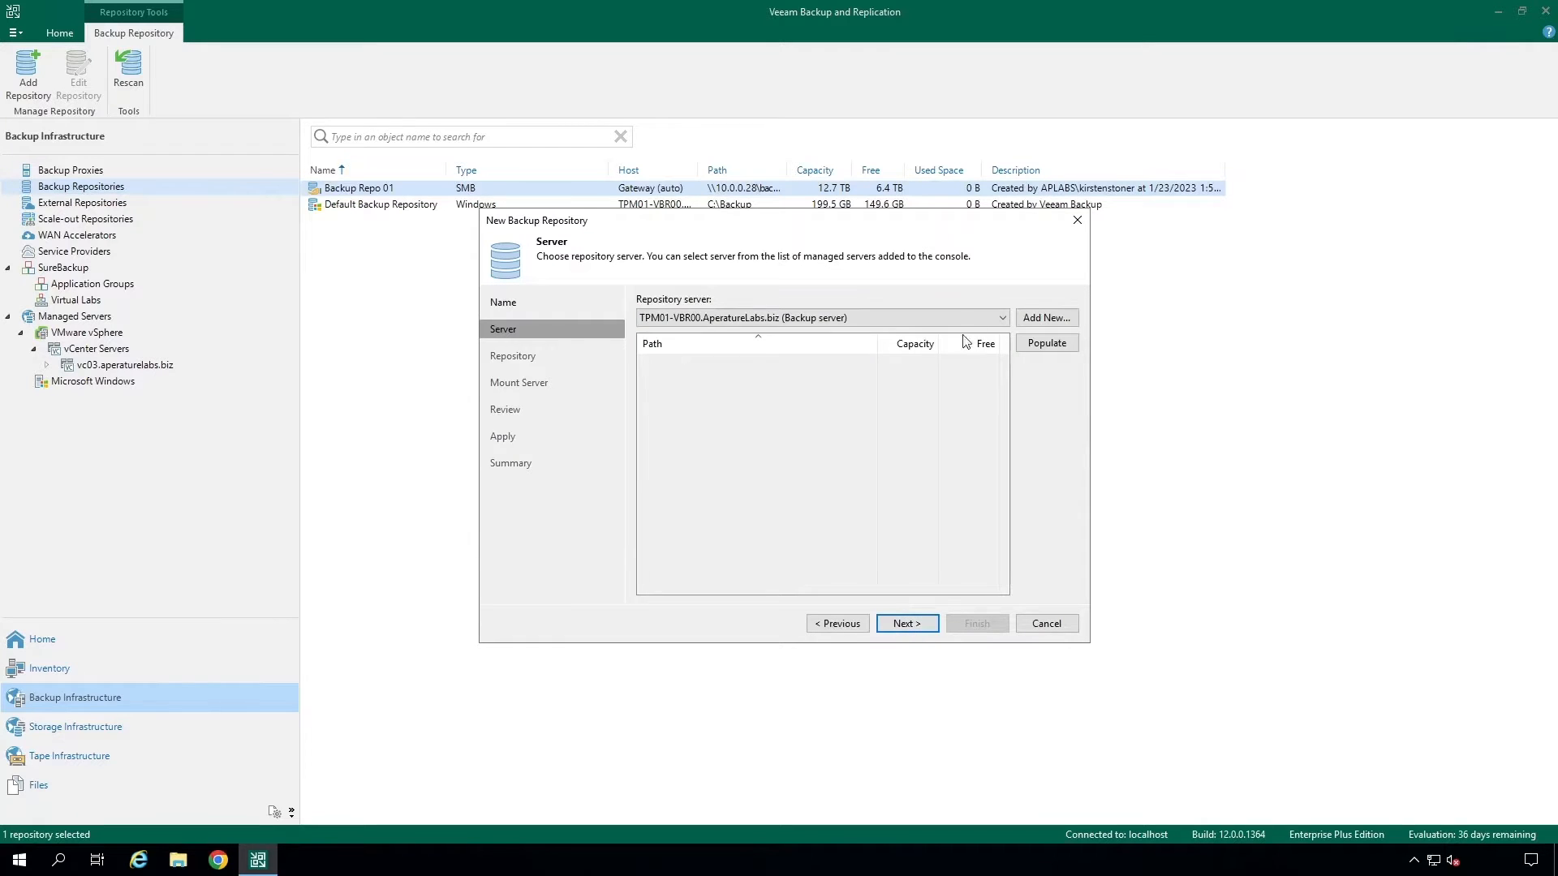
- Populate the server's volumes, pick the V: volume with folder V:\Backups, and accept the ReFS cluster size warning
click(1048, 347)
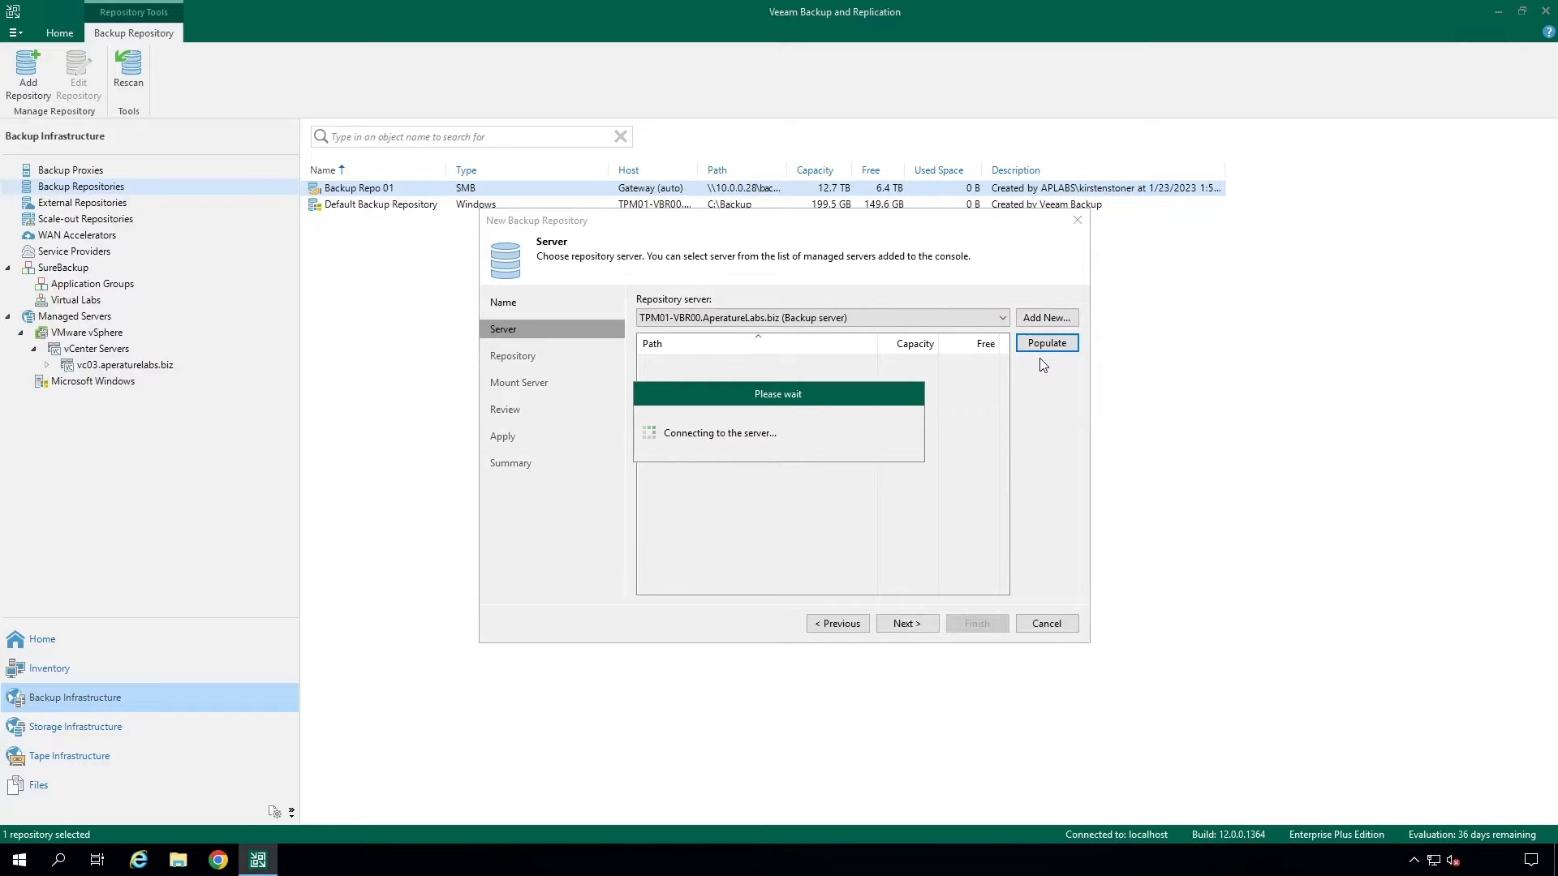
click(818, 380)
click(914, 627)
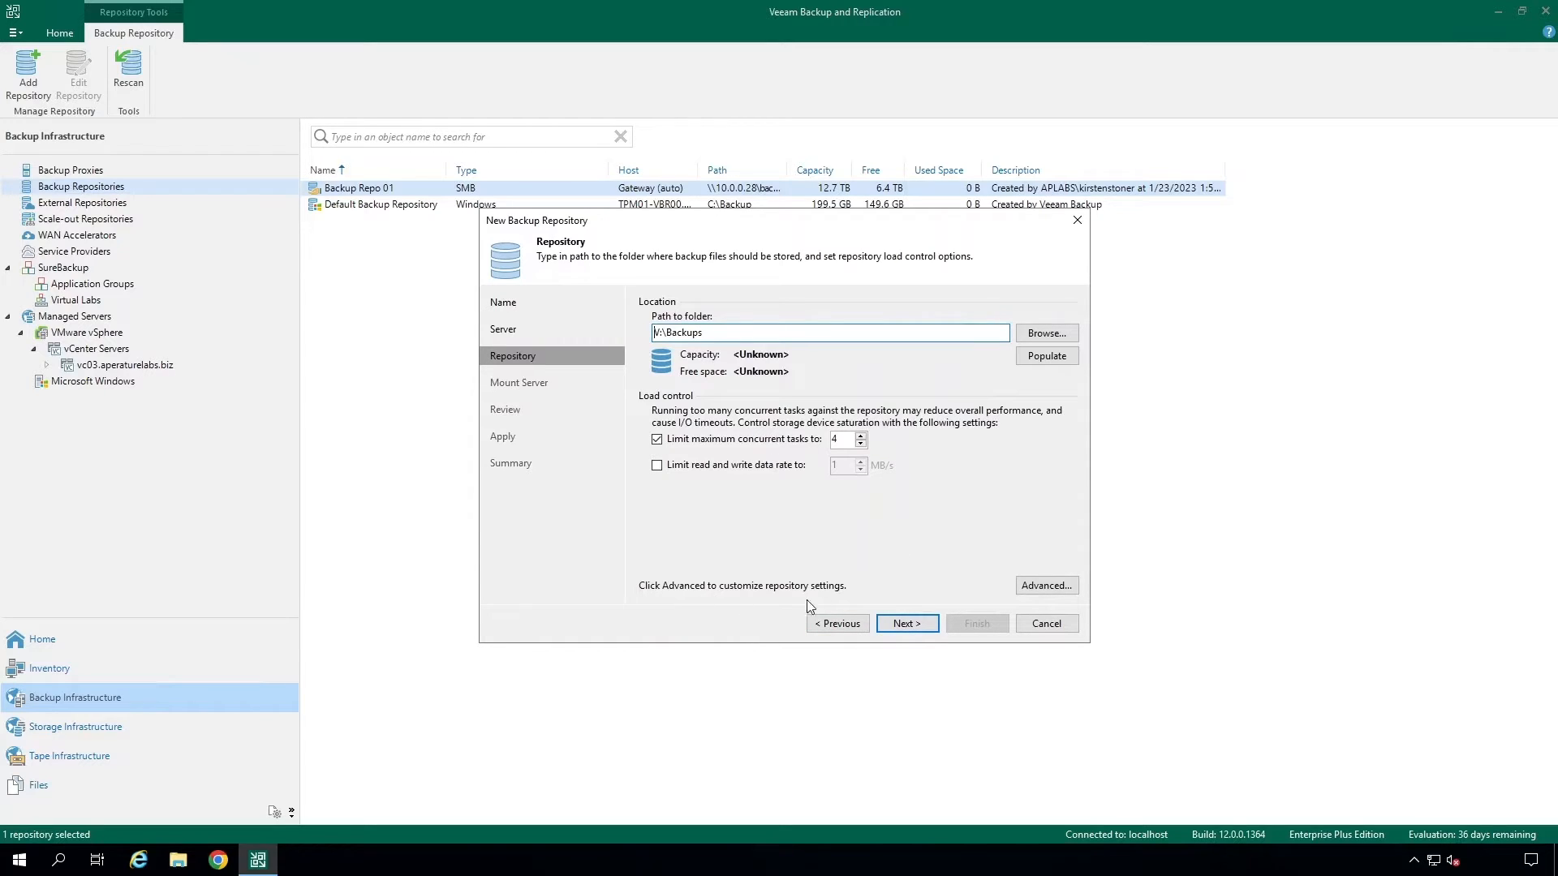
click(925, 626)
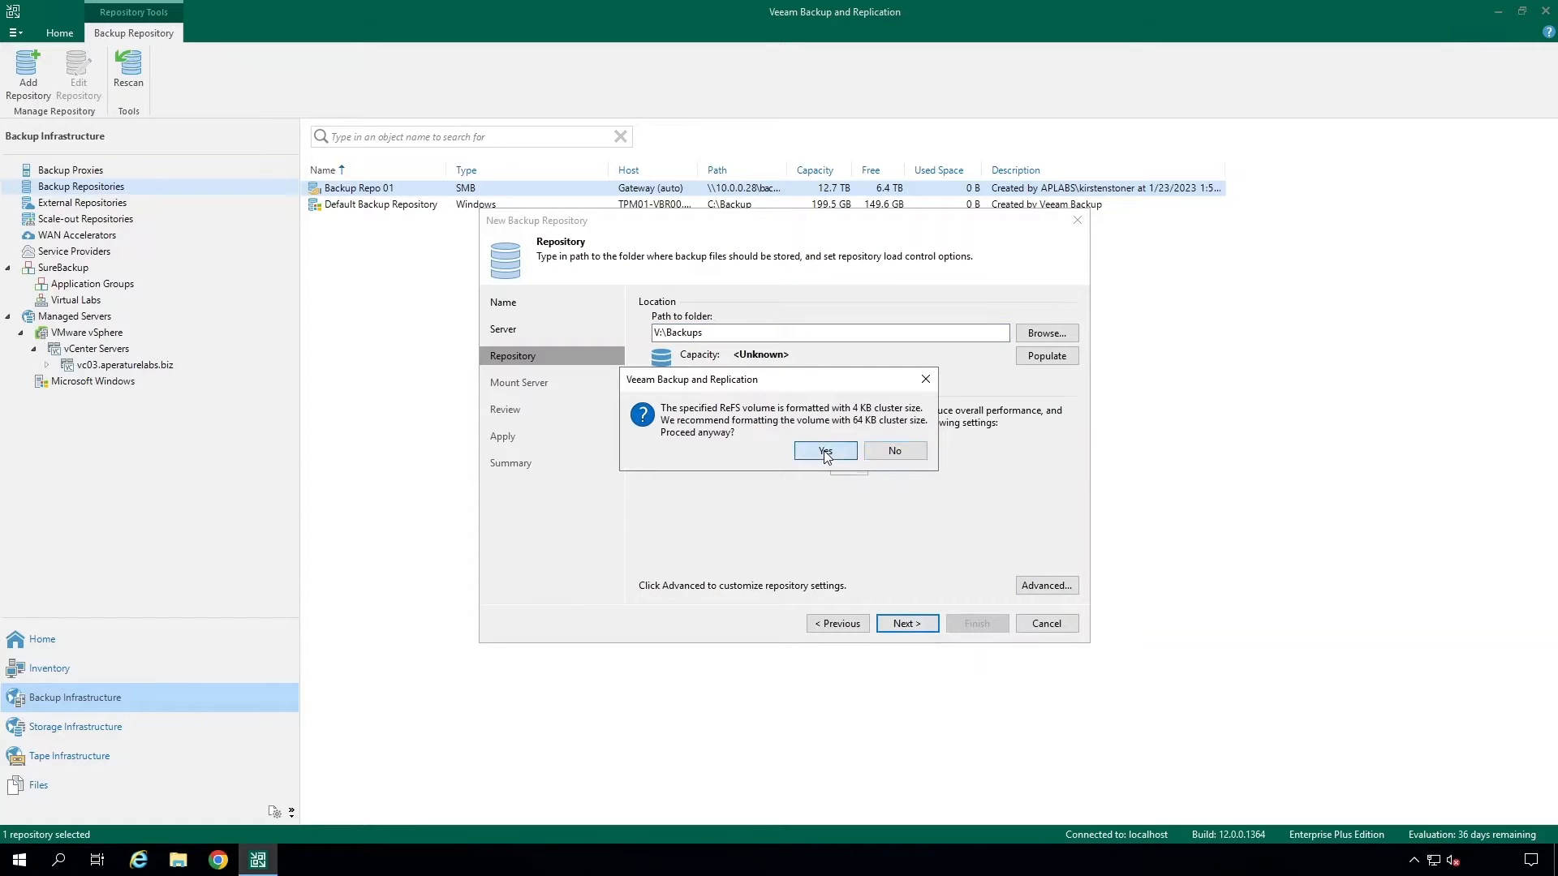
click(825, 453)
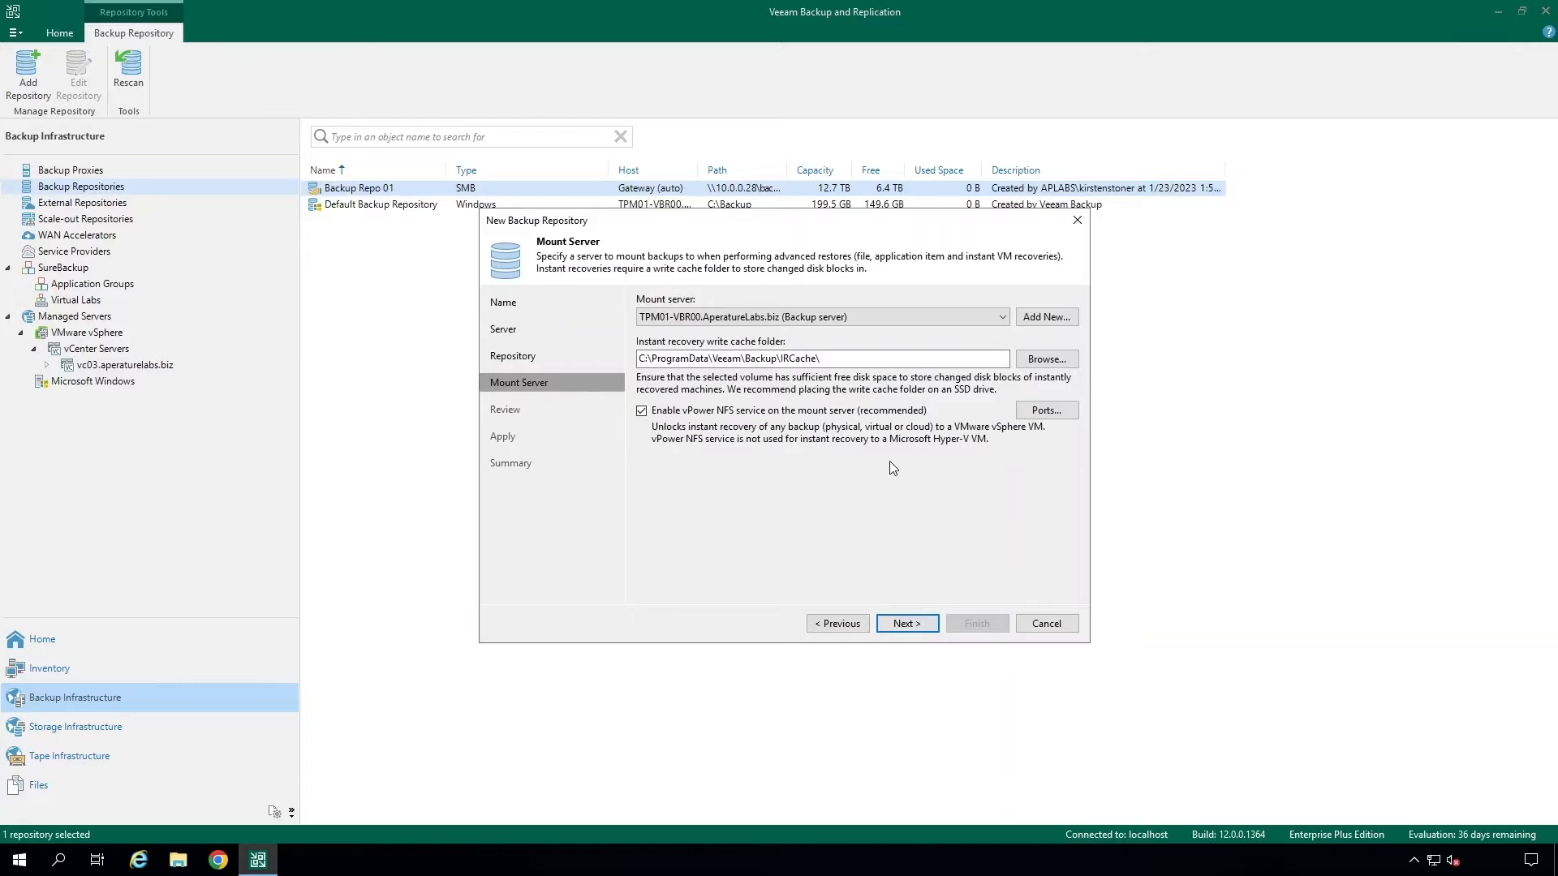
- Keep the default mount server settings, apply and finish creating the repository, and select it in the list
click(928, 629)
click(929, 629)
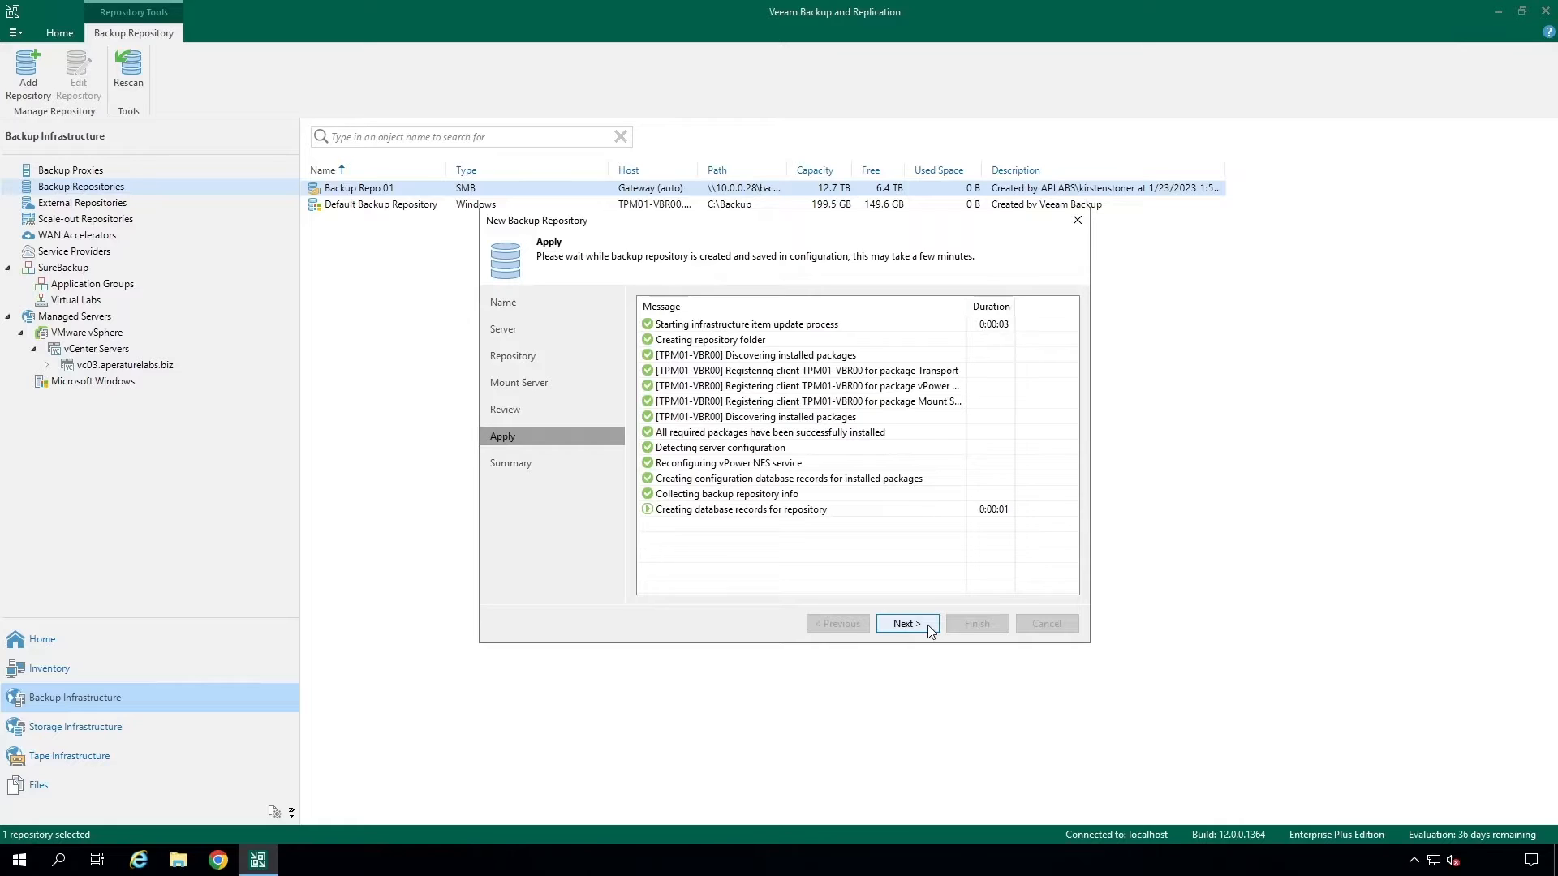
click(929, 624)
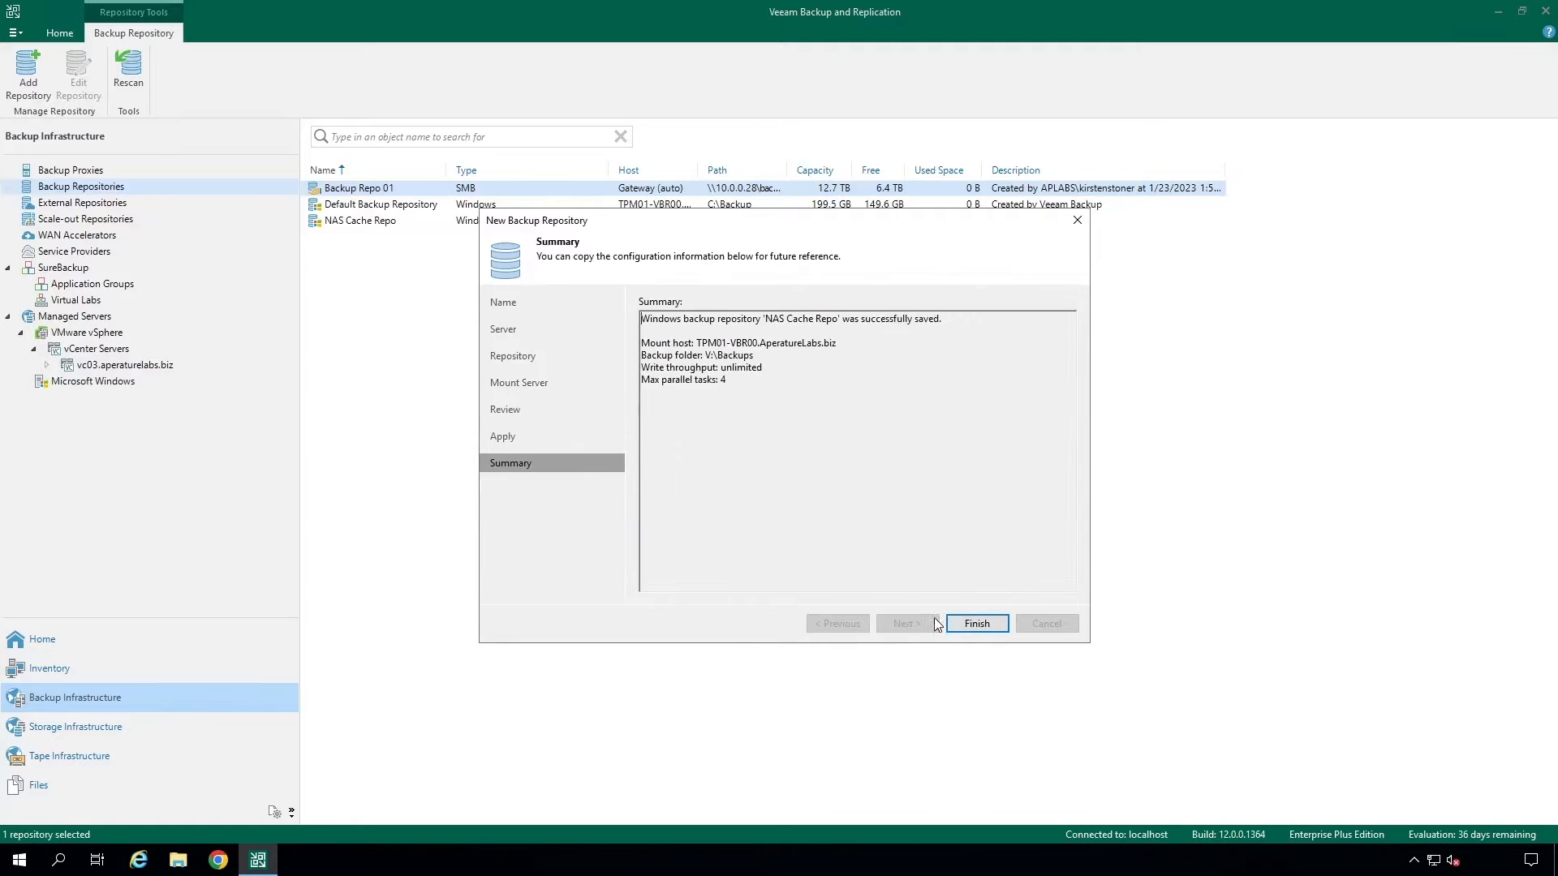
click(978, 625)
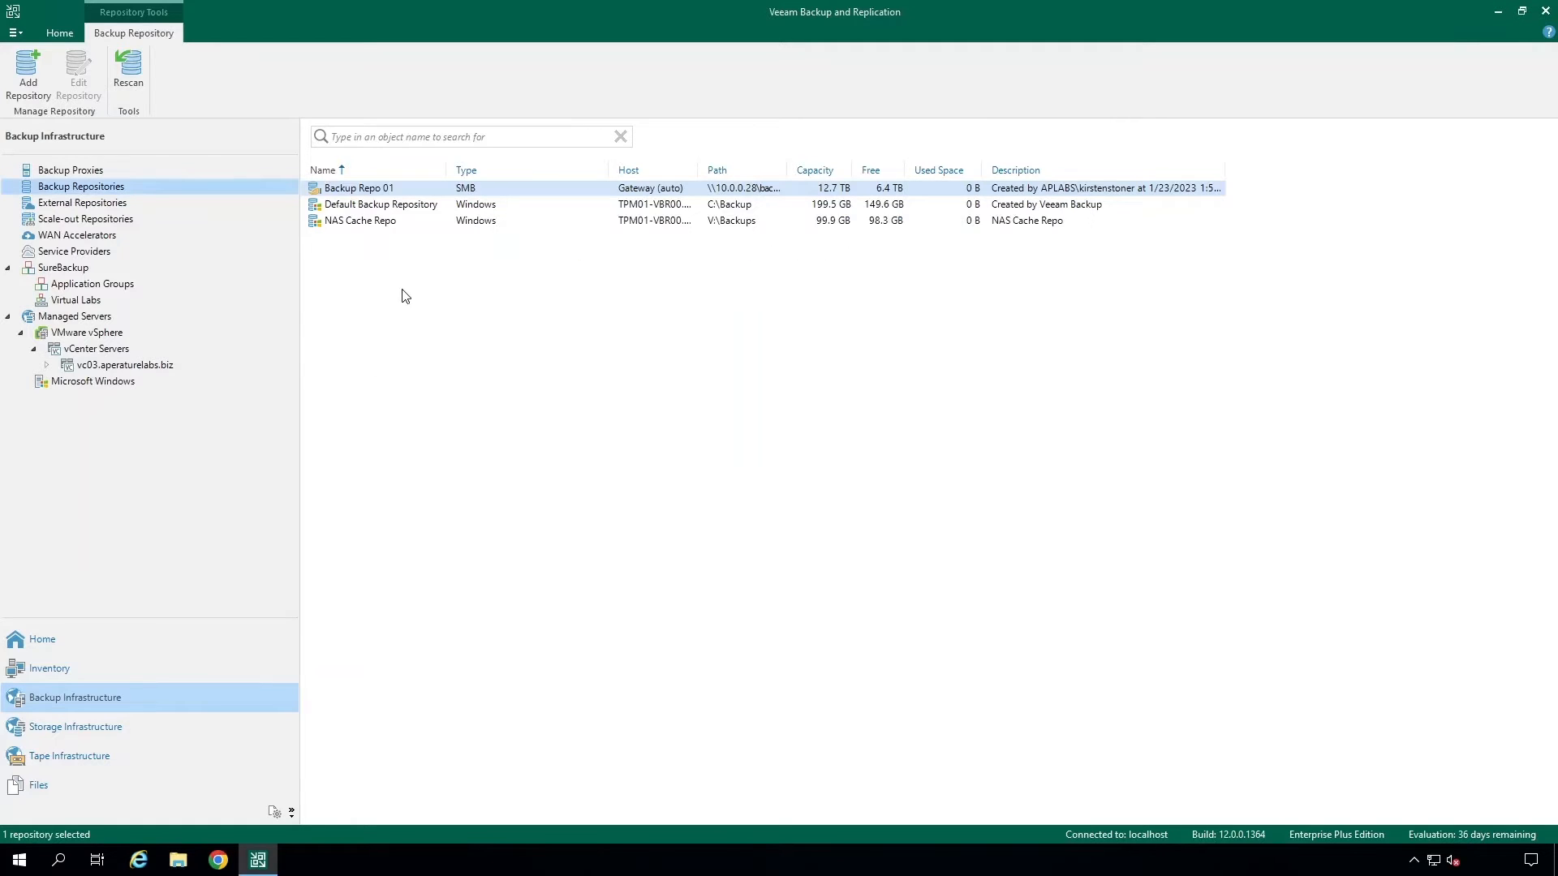
click(395, 227)
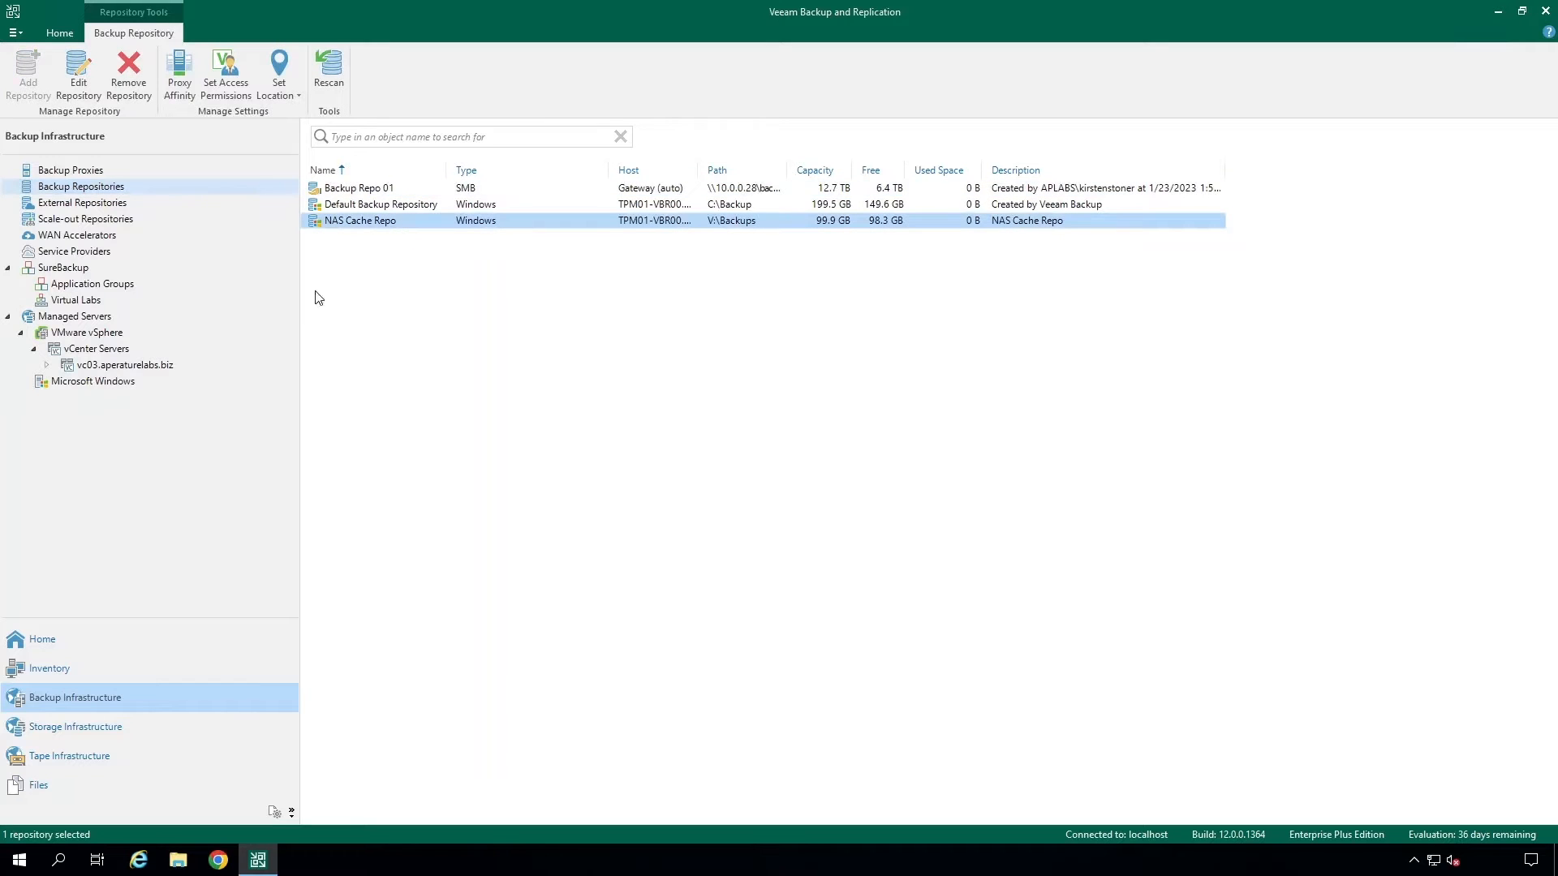
- Start adding an SMB share to the inventory's file shares
click(99, 667)
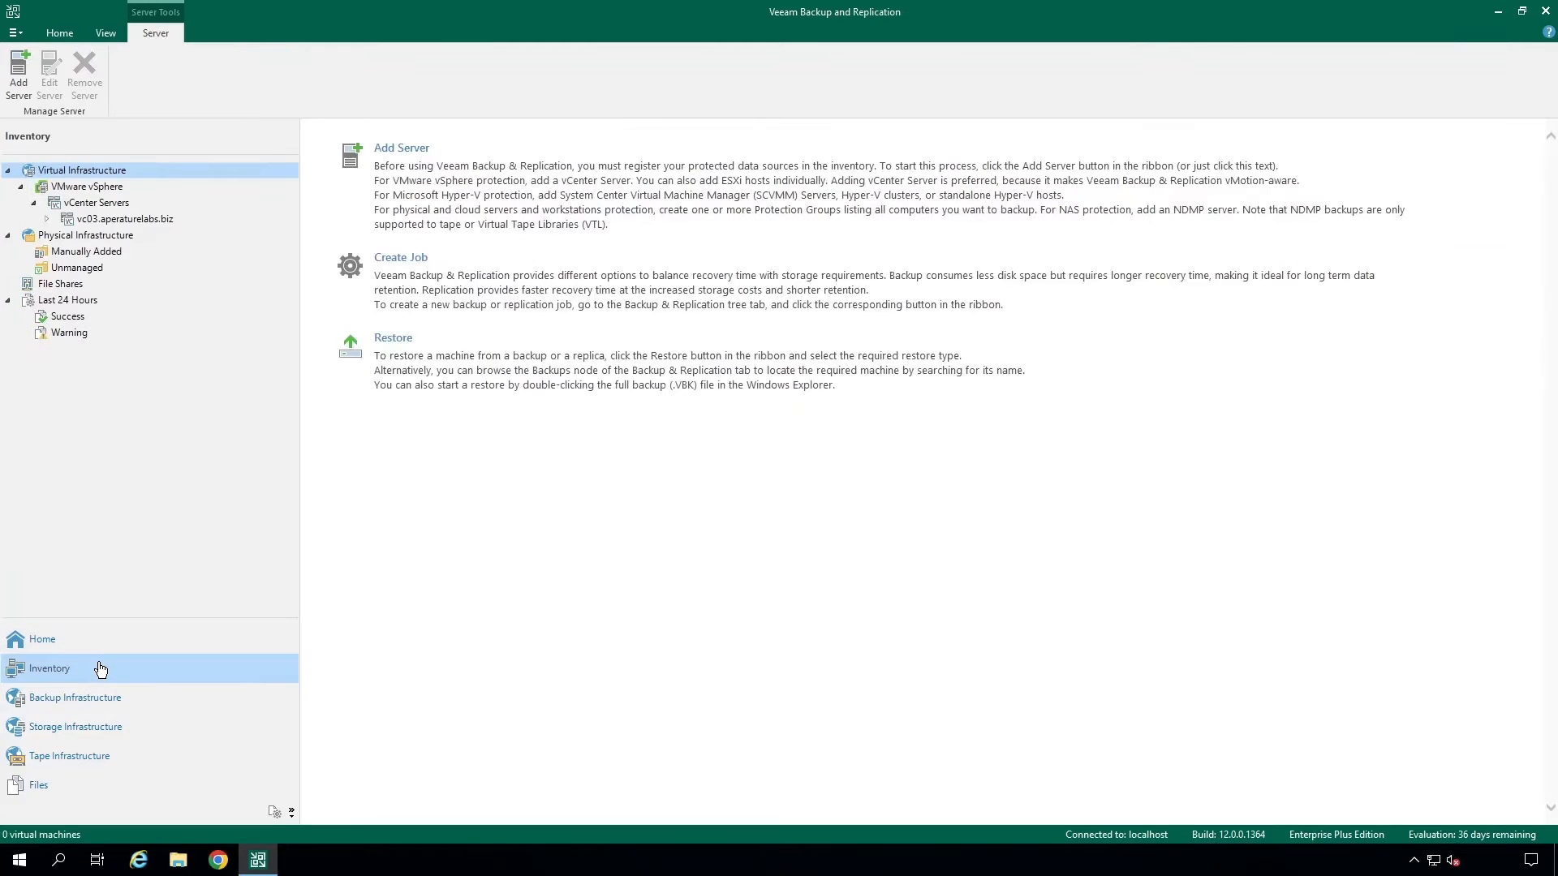
click(60, 283)
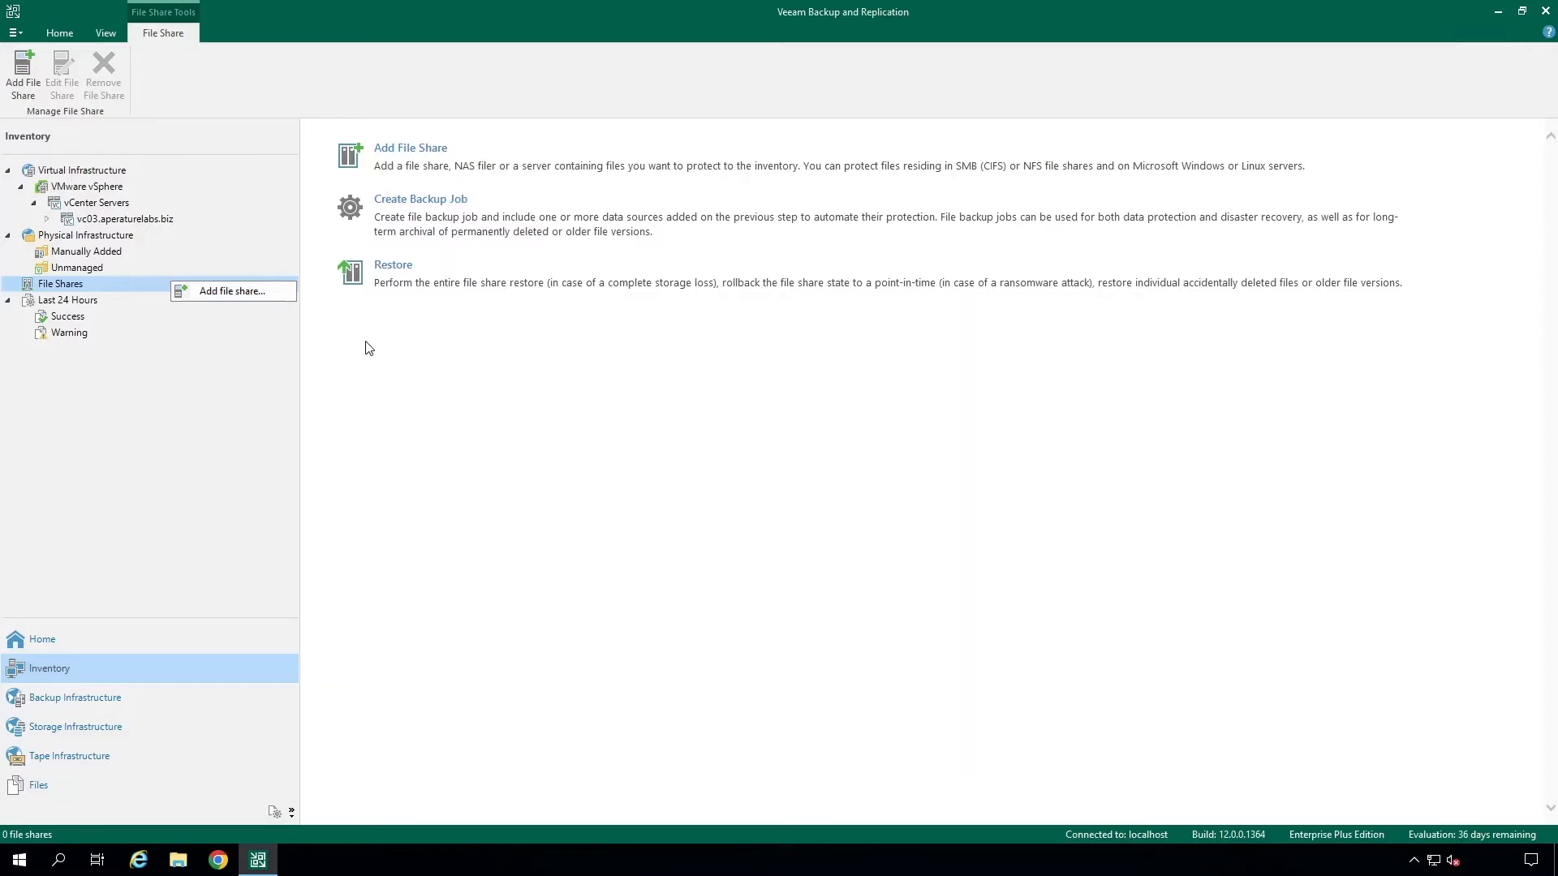
click(445, 169)
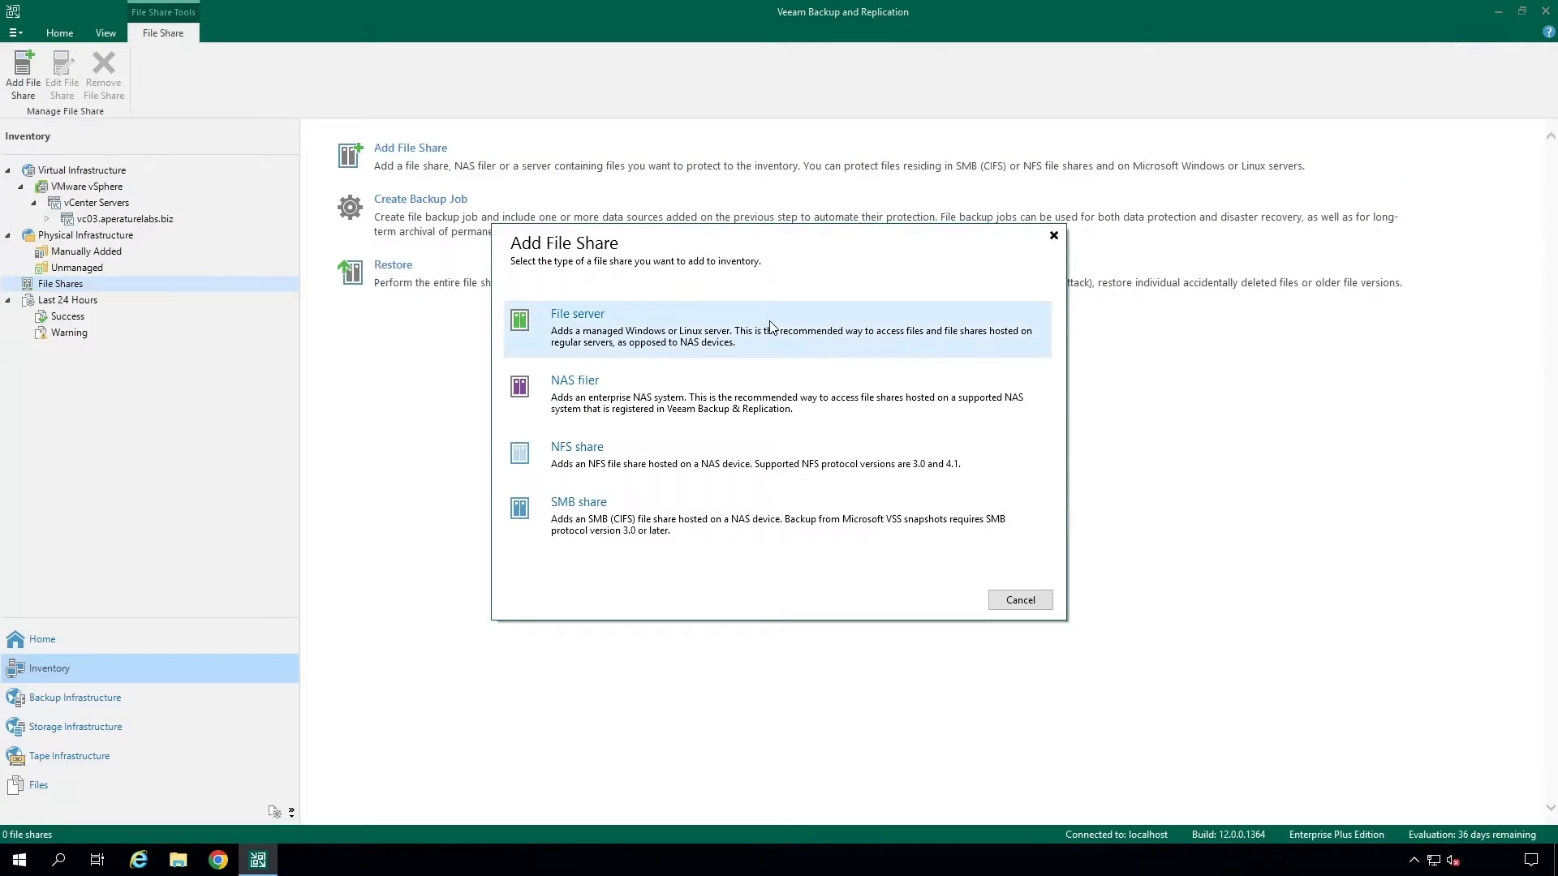
click(773, 540)
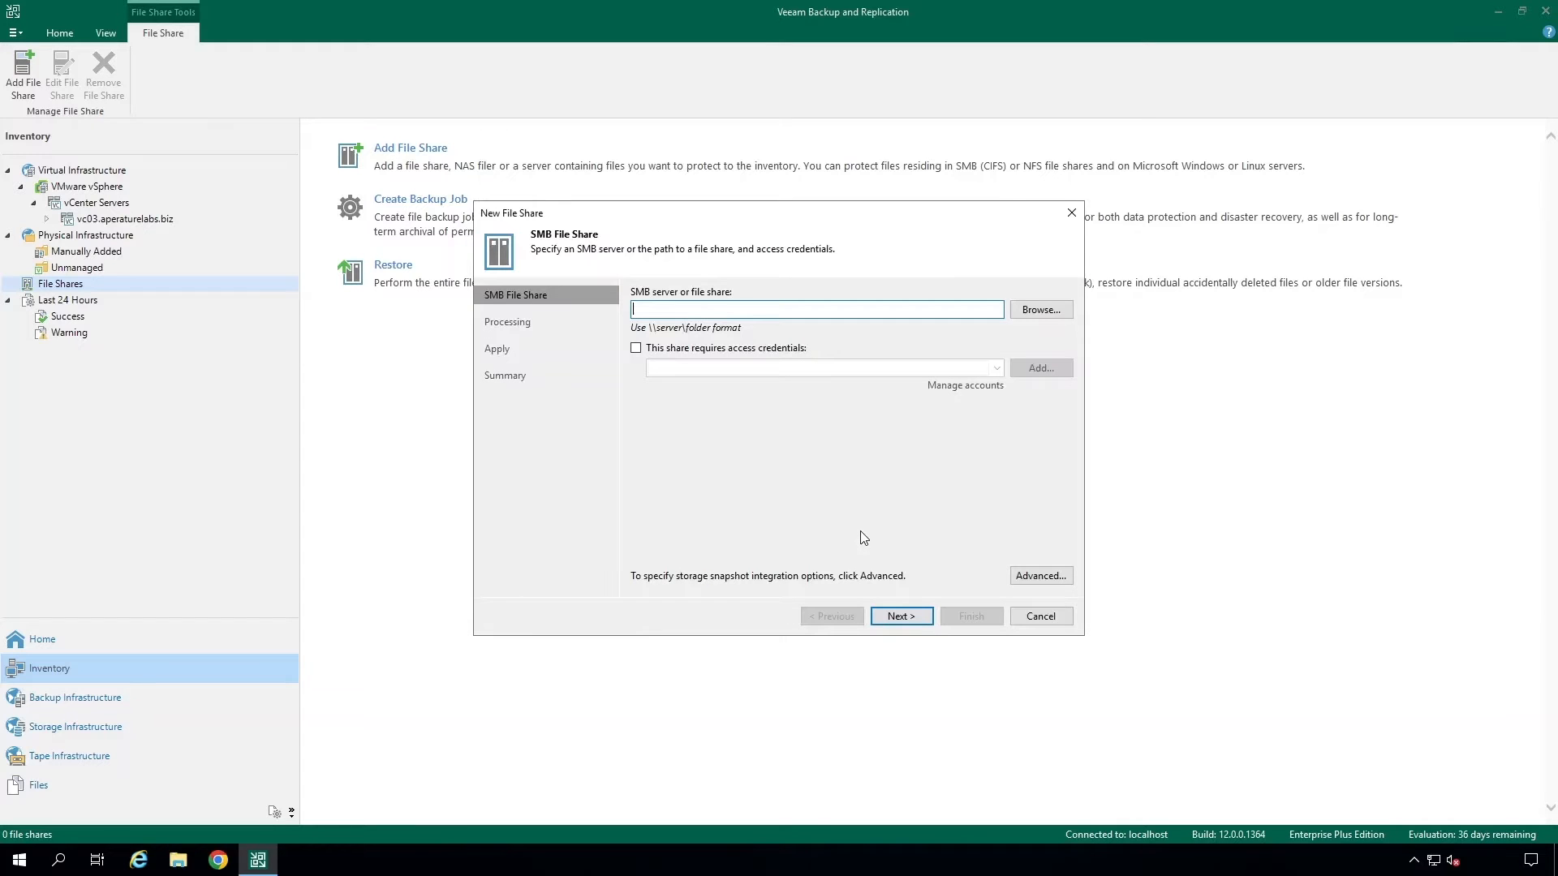
- Set the SMB share path to \\10.0.0.28\airdata, require access credentials and choose the existing domain account
text(\\10.0.0.28\airdata)
click(636, 348)
click(1051, 370)
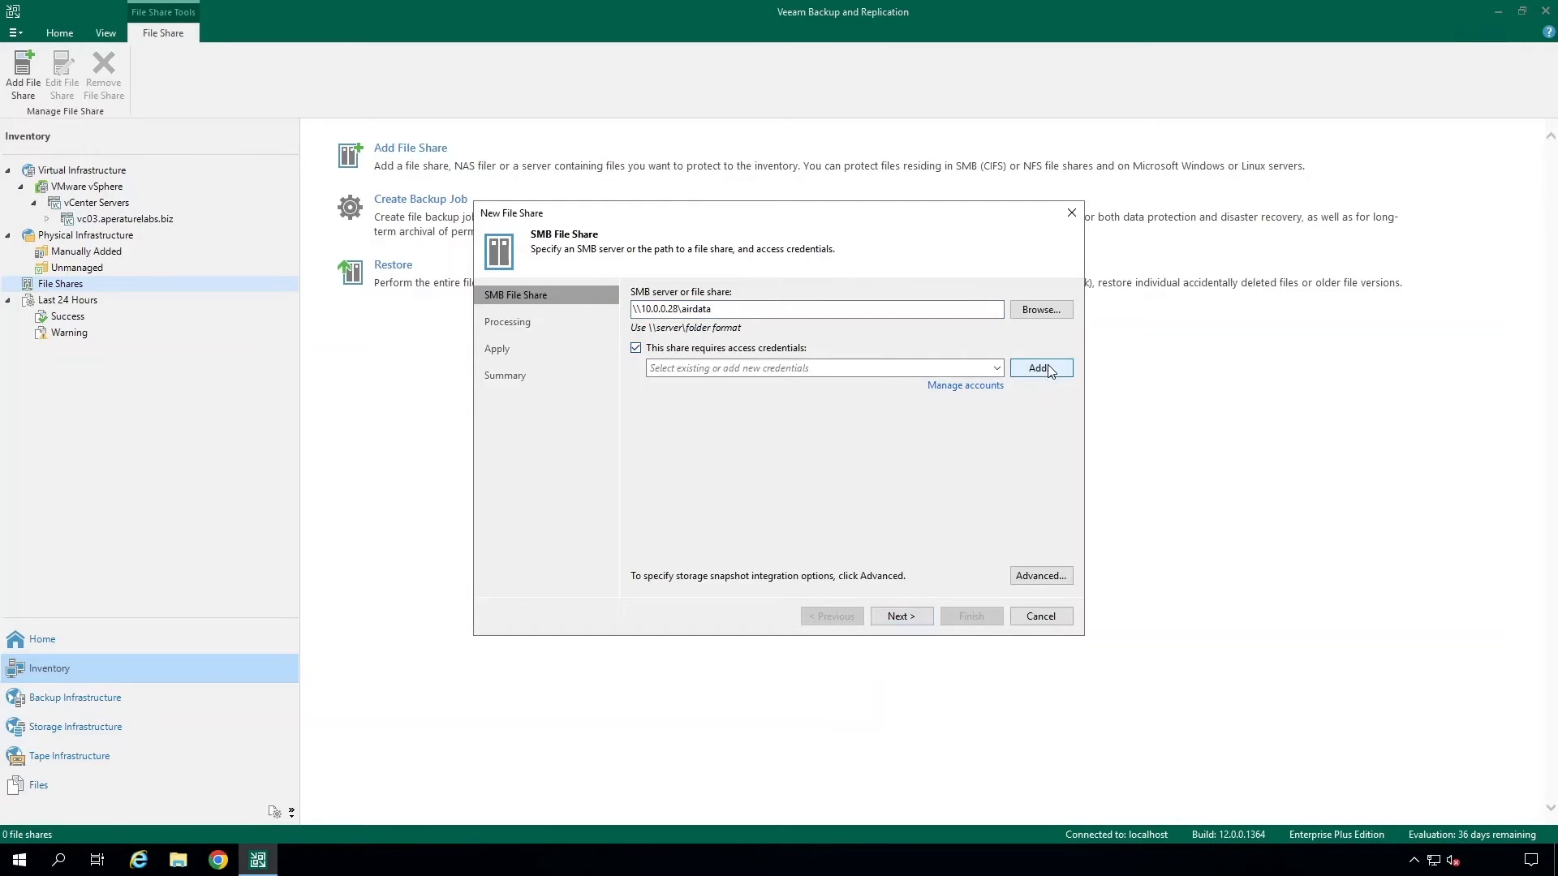
click(930, 509)
click(997, 368)
click(984, 384)
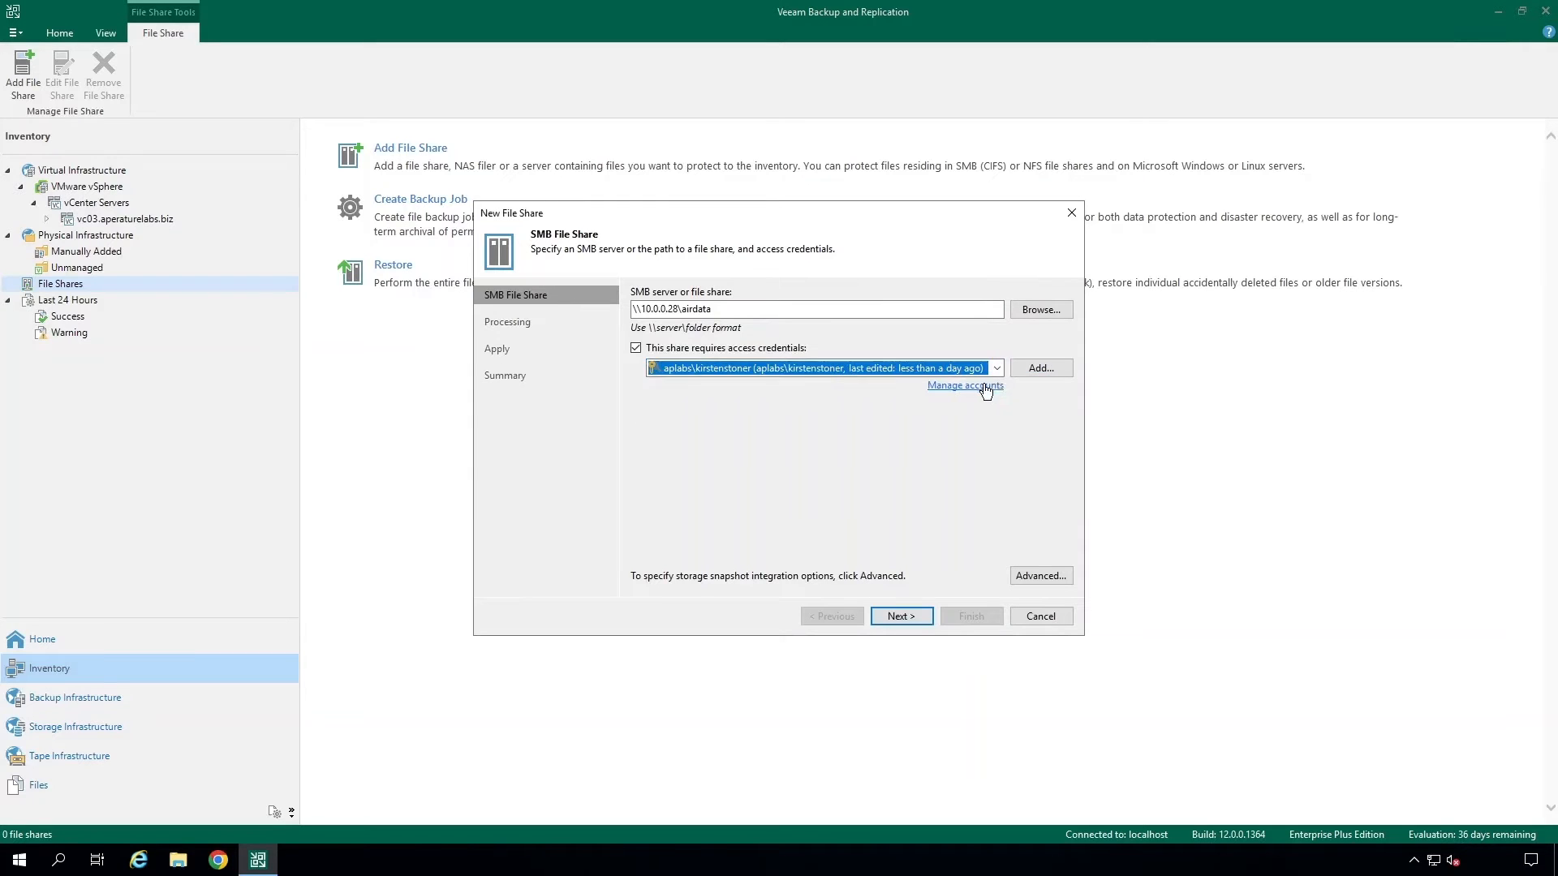
click(921, 624)
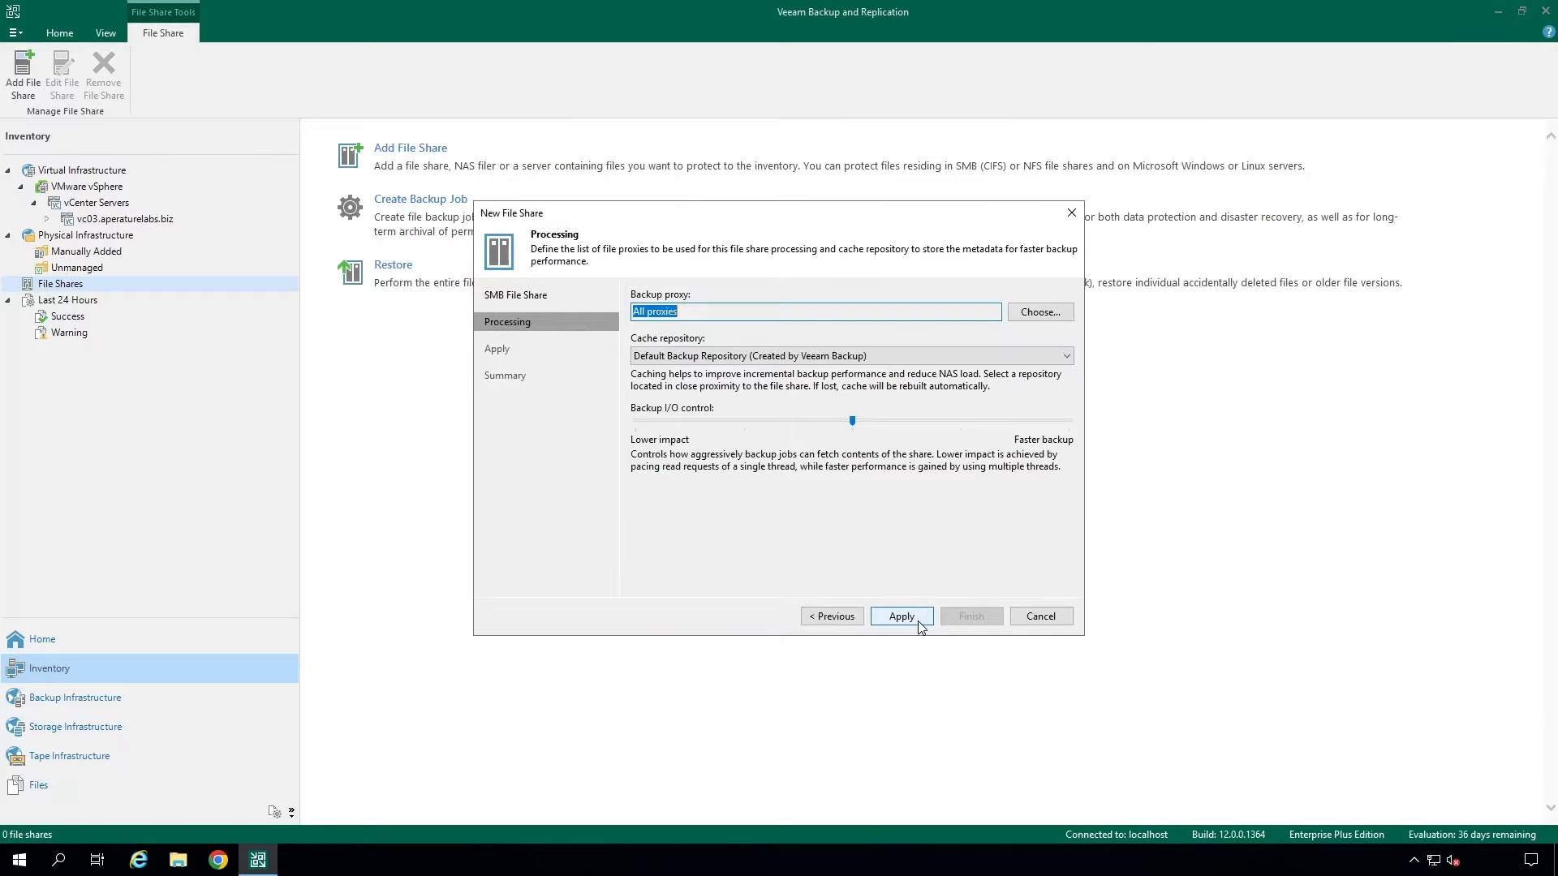
- Keep all backup proxies and set the cache repository to NAS Cache Repo
click(1064, 316)
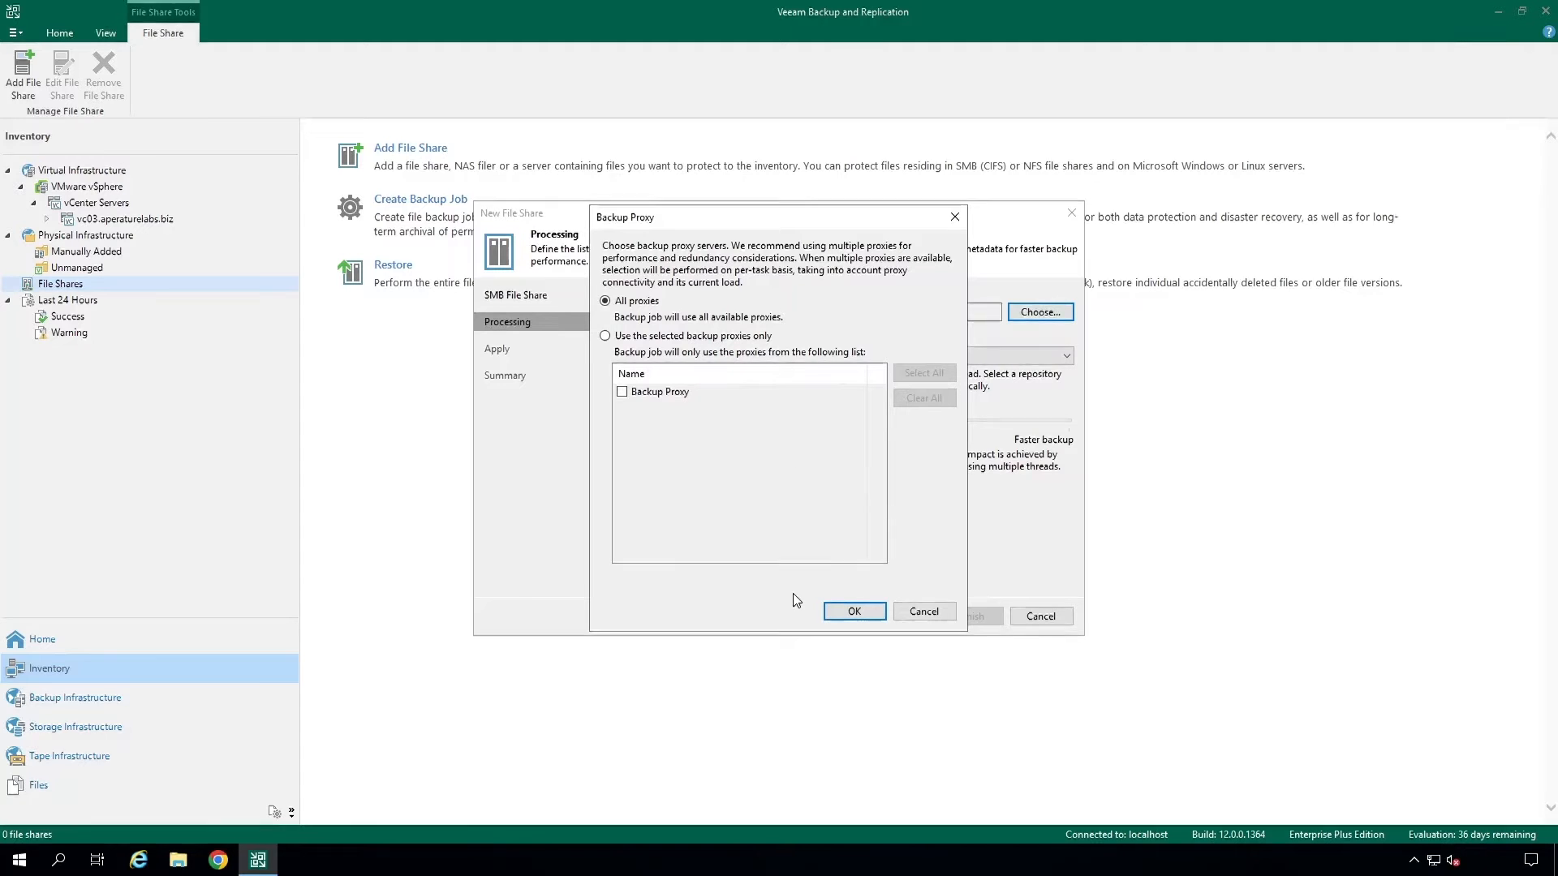
click(834, 610)
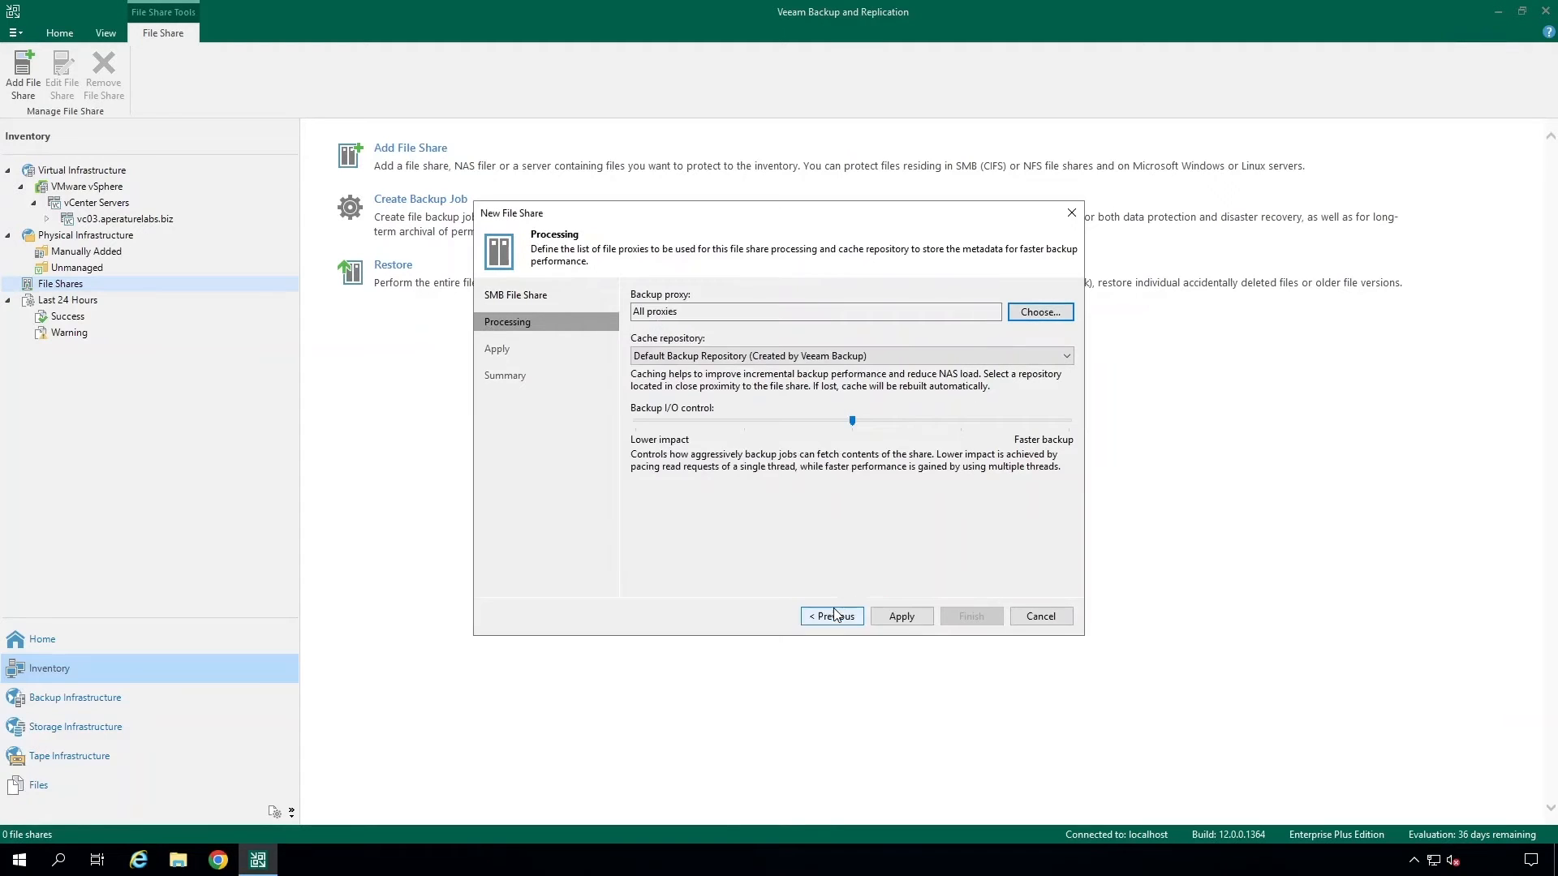
click(1013, 361)
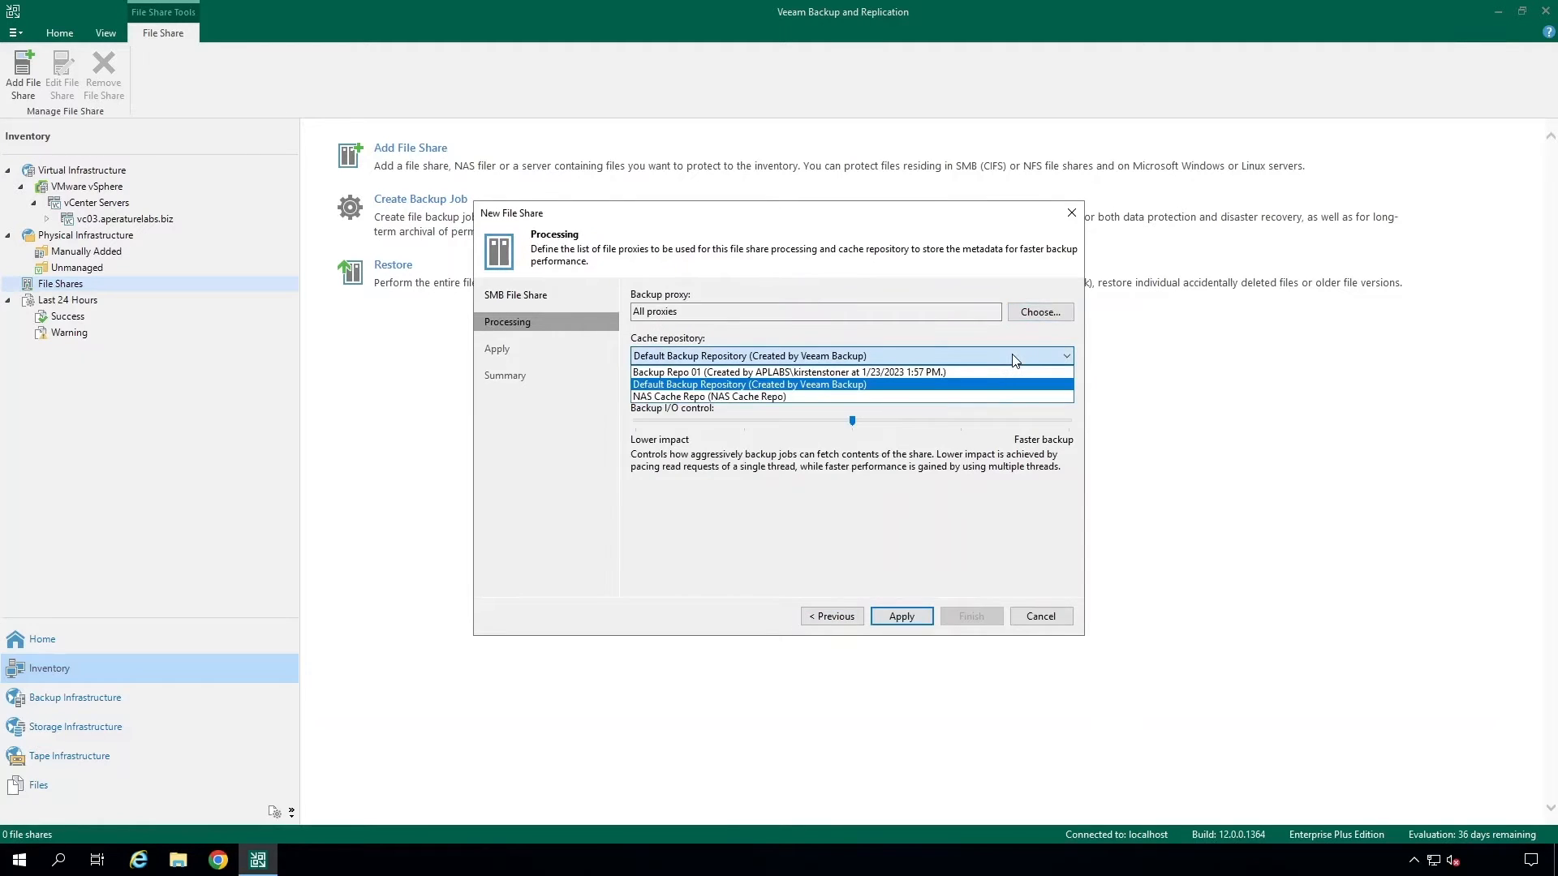
click(997, 397)
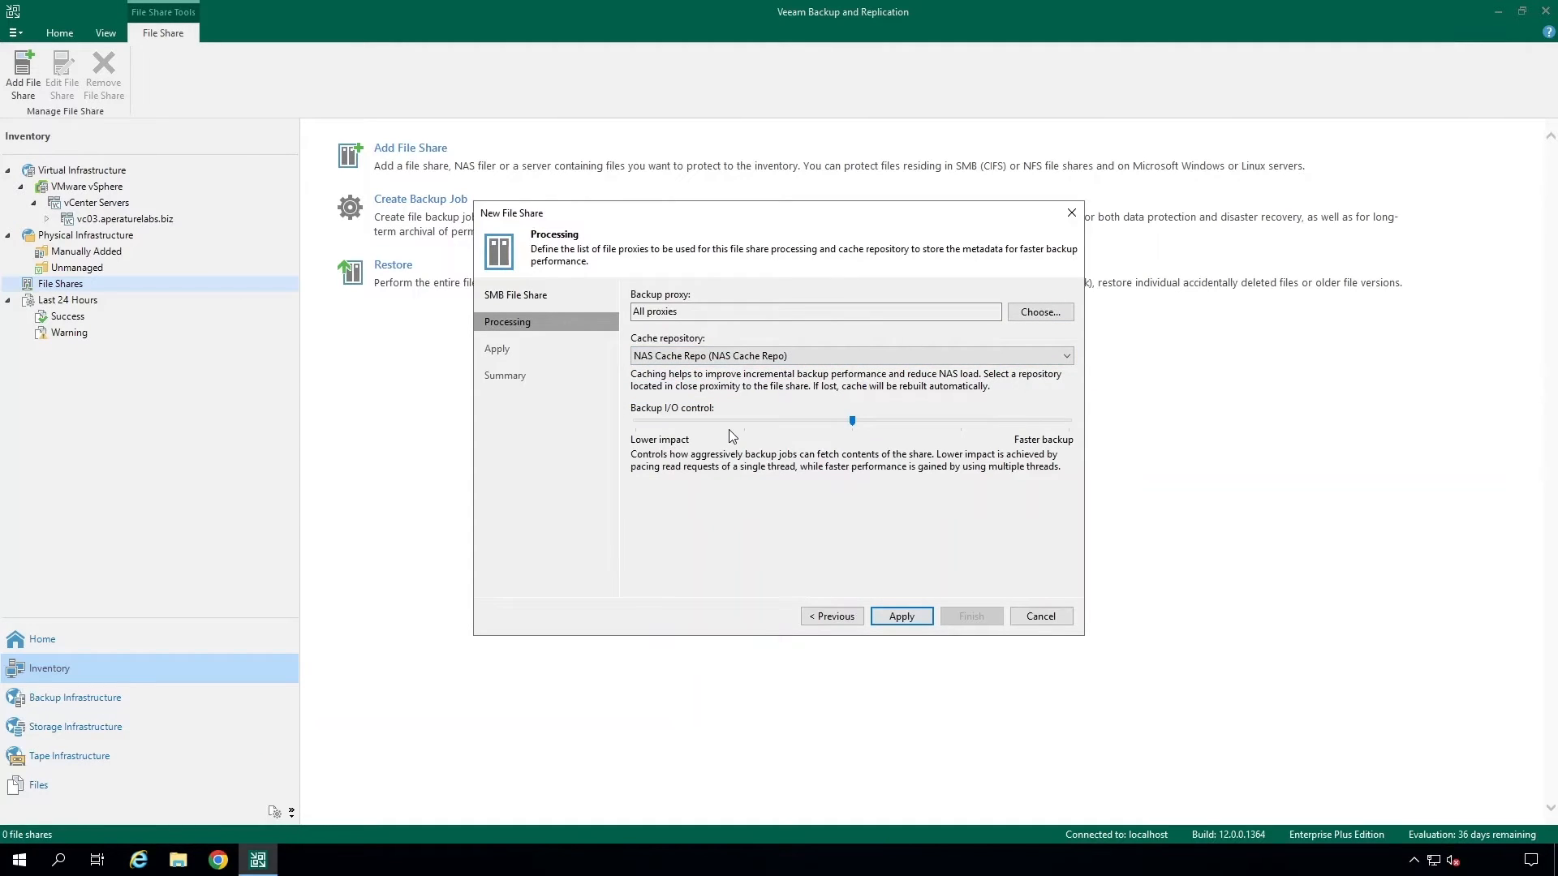
- Apply and finish adding the SMB share, then select it under SMB Shares
click(888, 614)
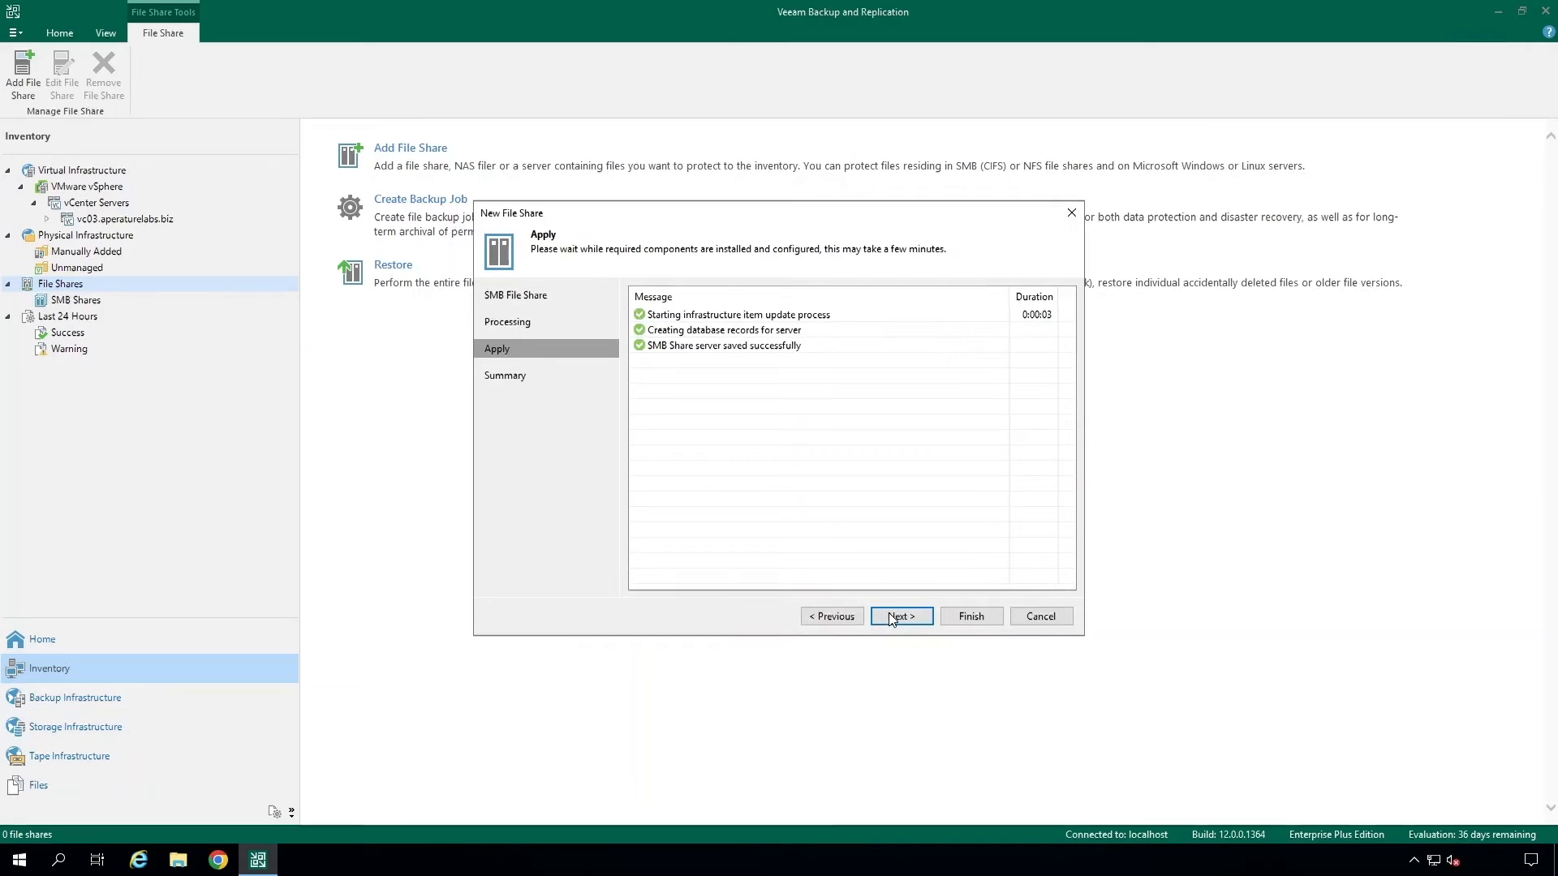
click(892, 616)
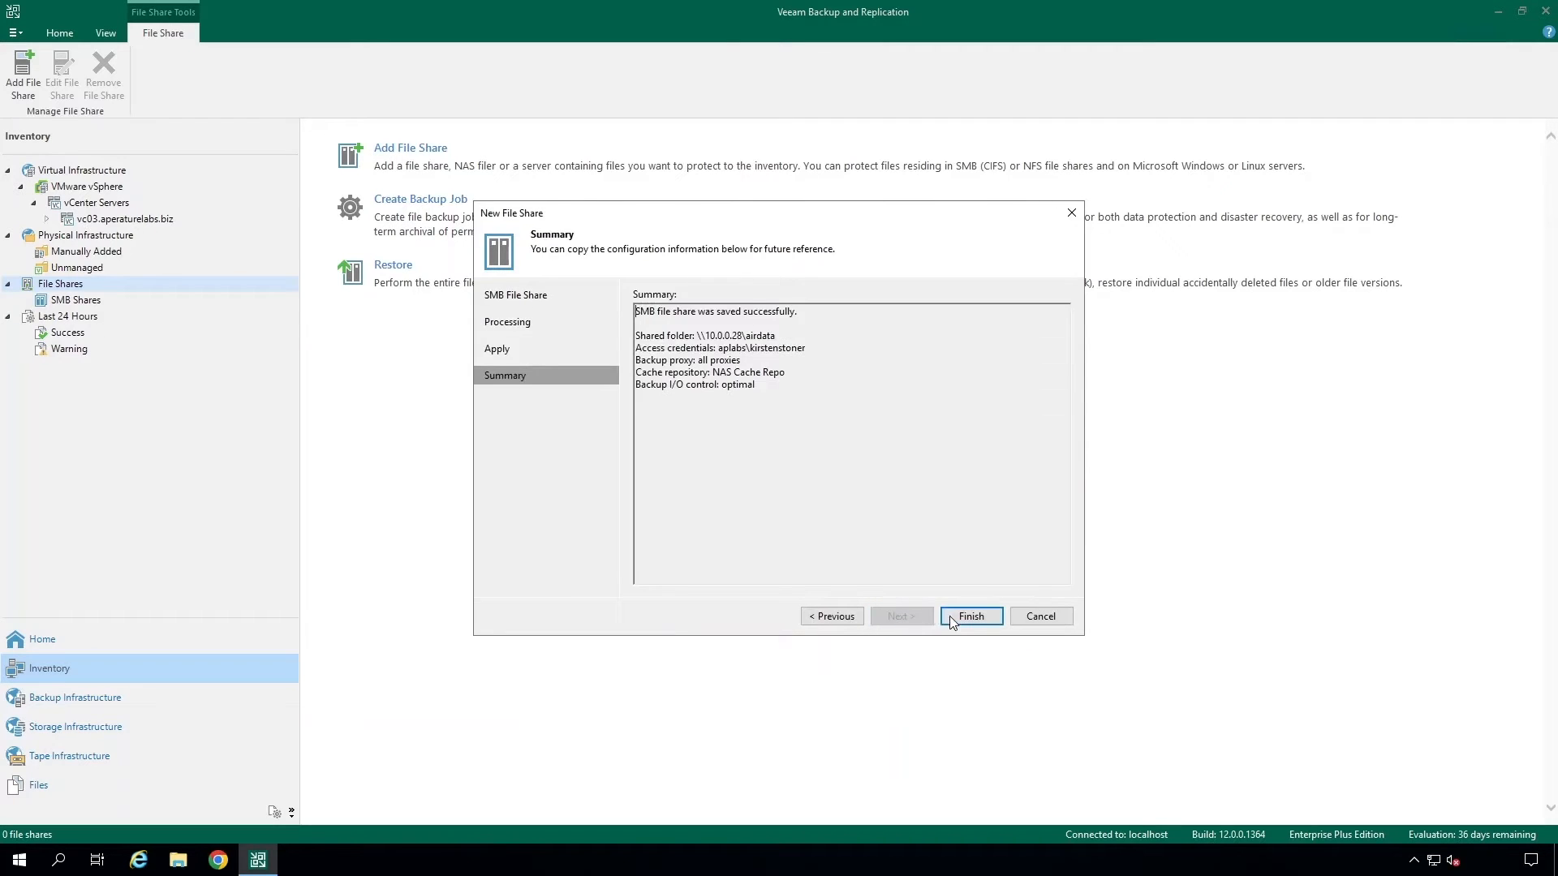
click(971, 617)
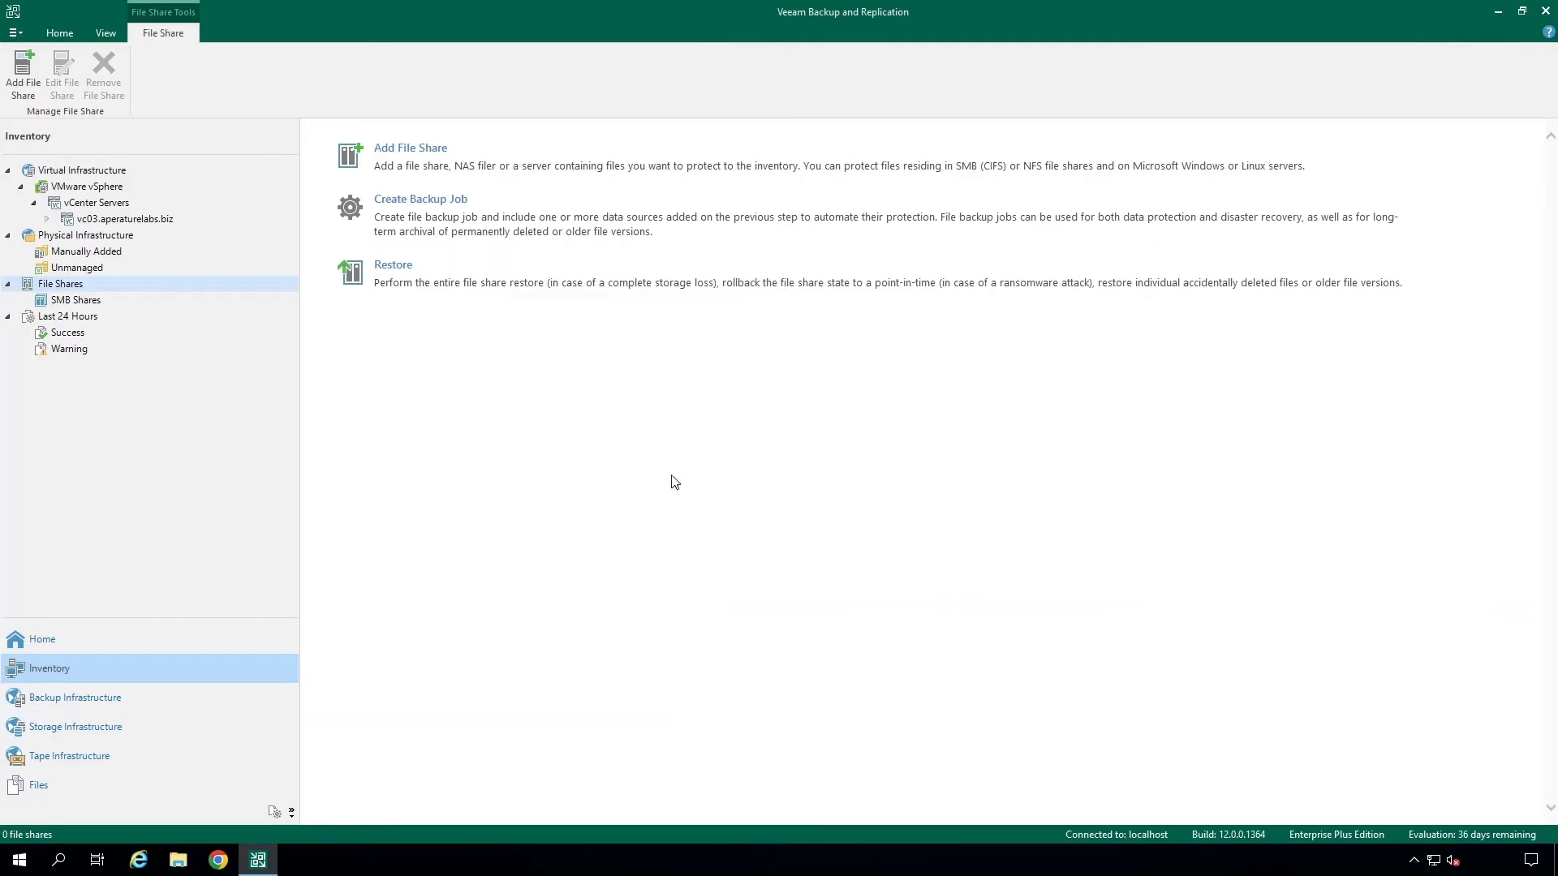
click(91, 301)
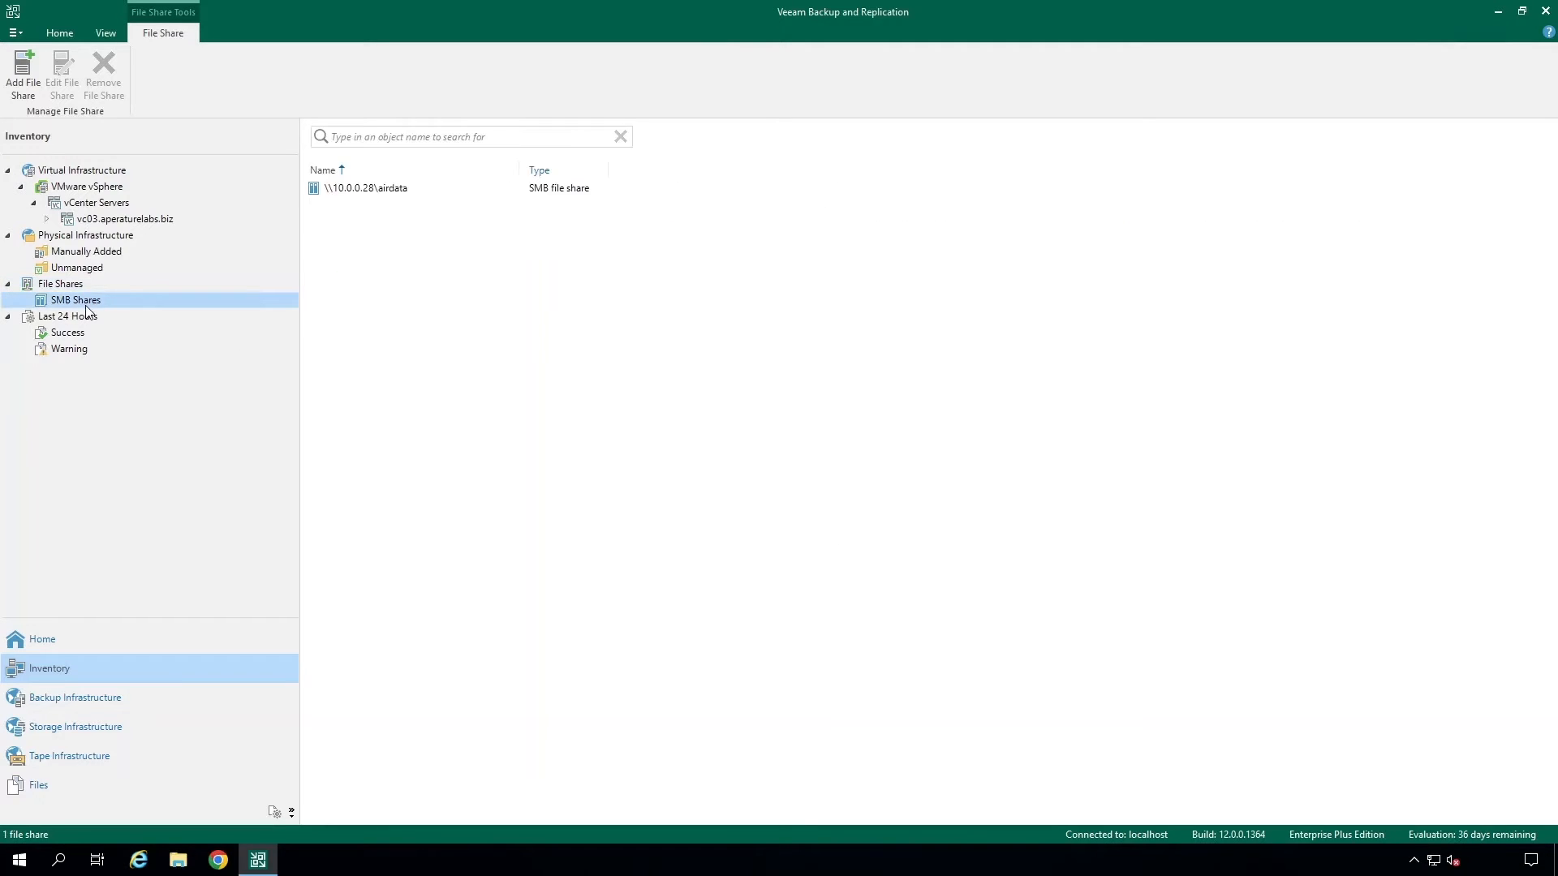
click(412, 187)
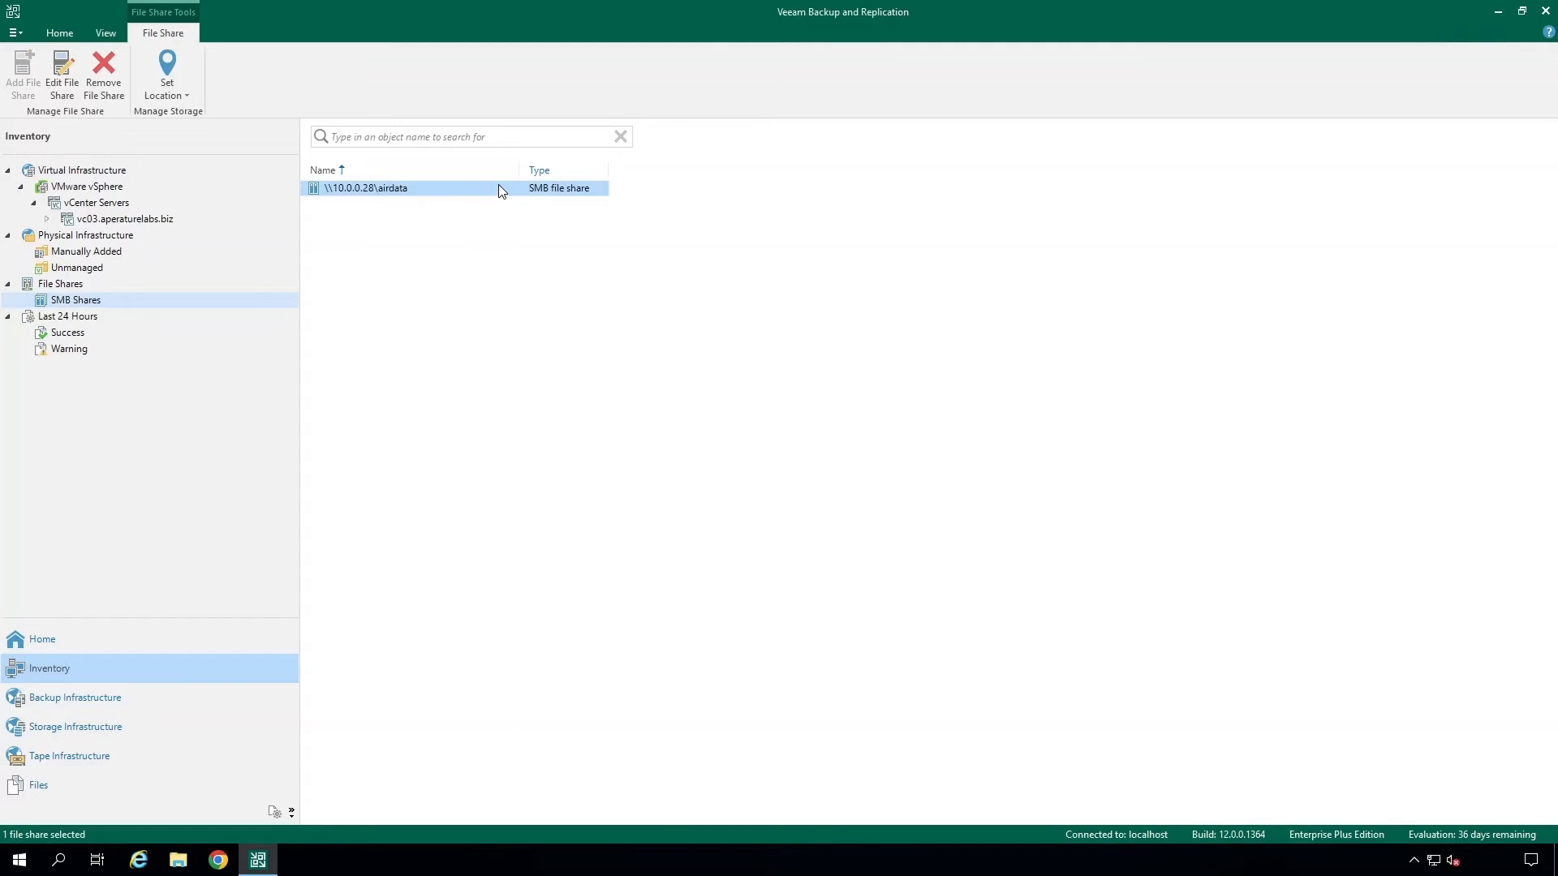
- Start a new file share backup job from Home
click(126, 635)
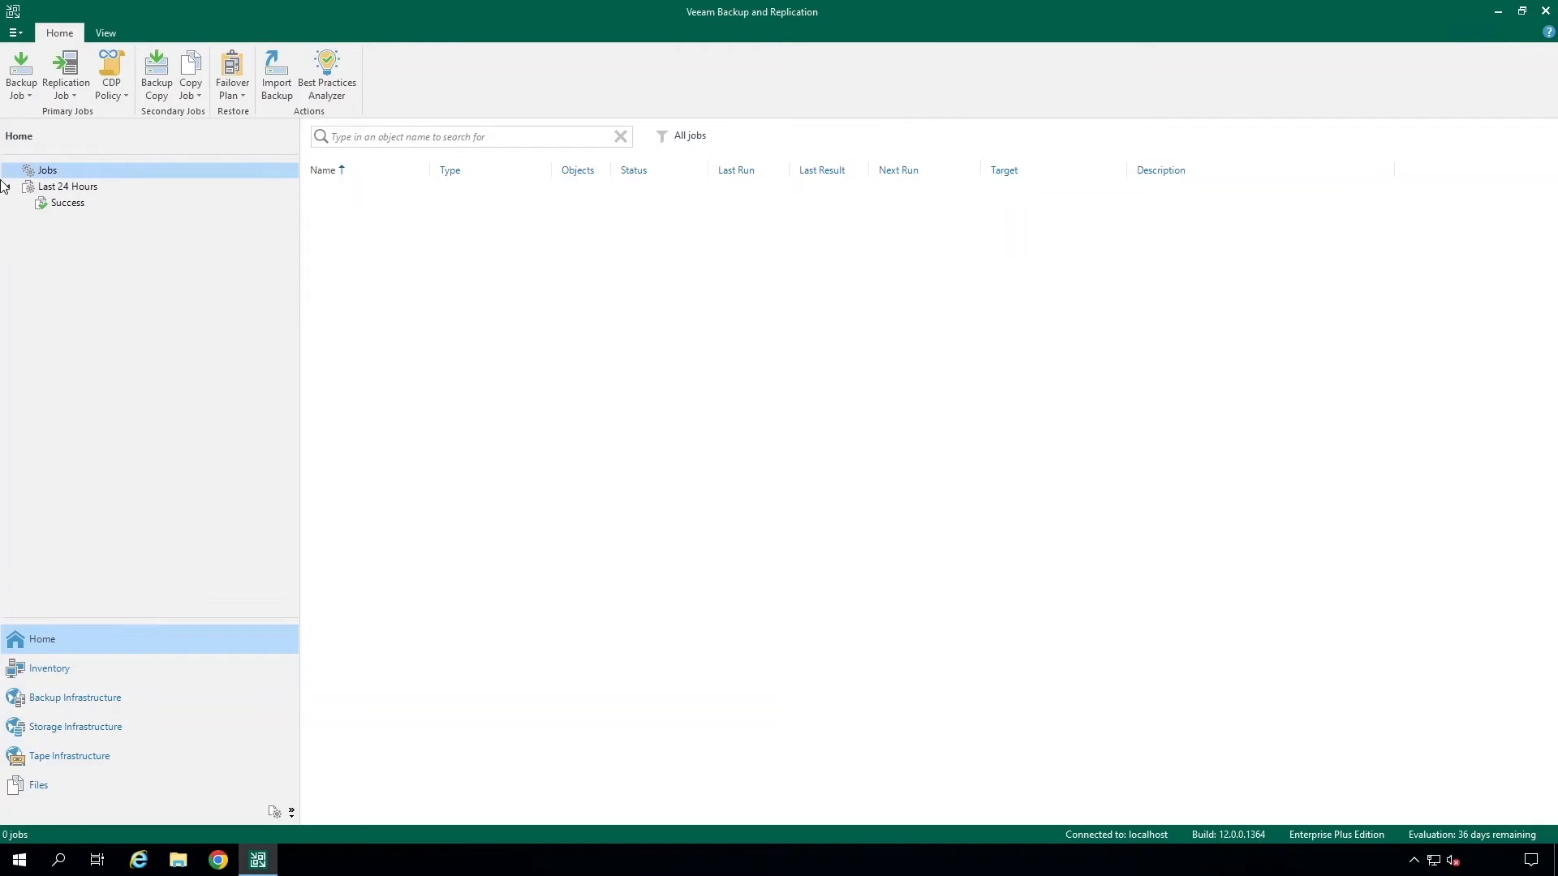
click(22, 81)
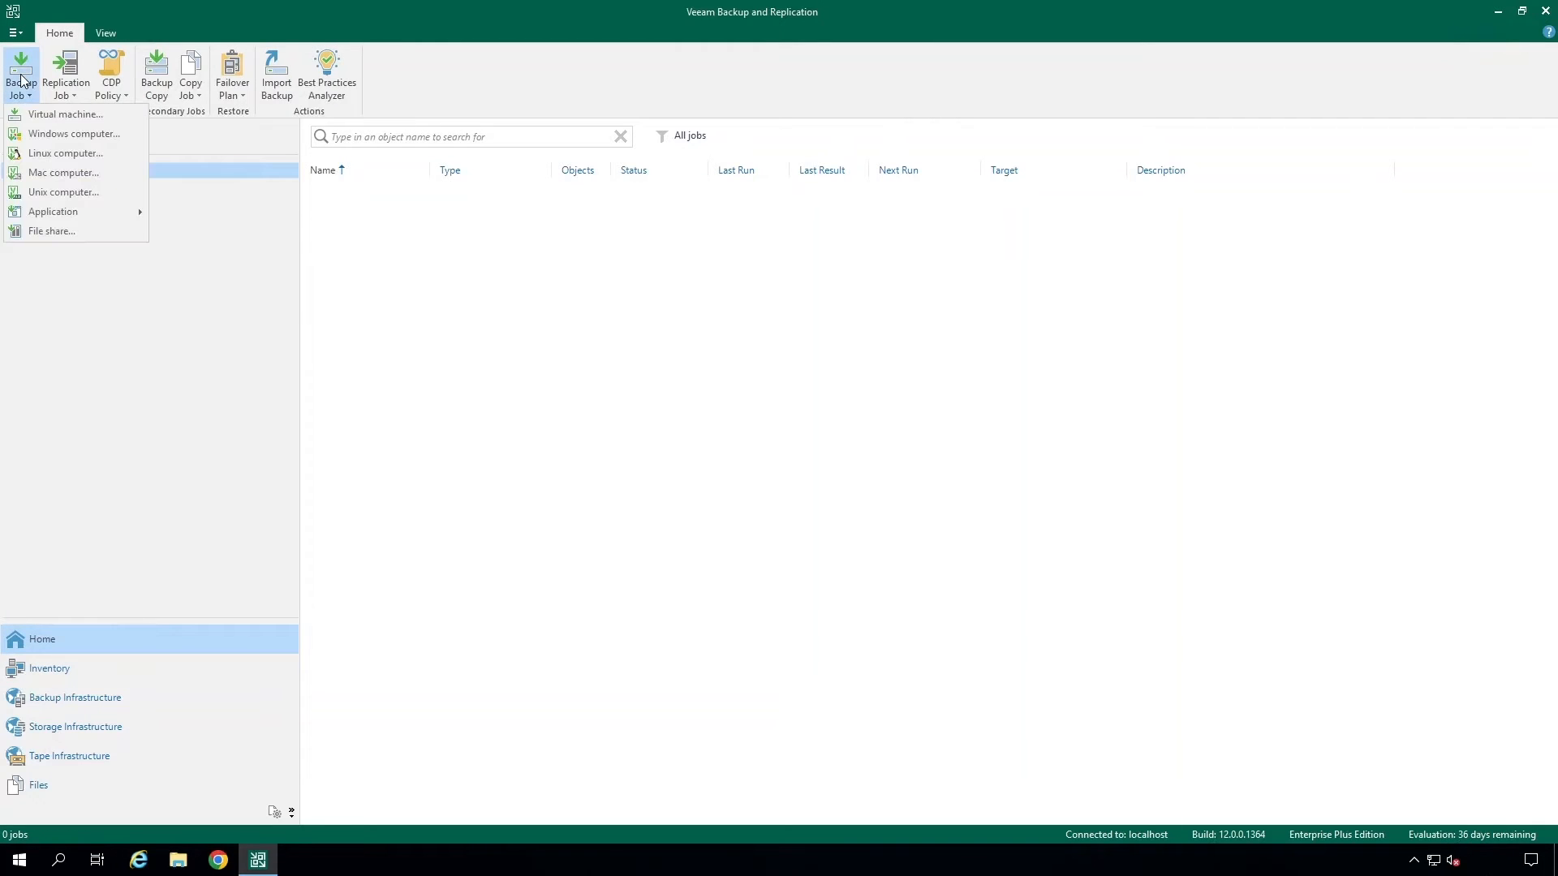
click(96, 232)
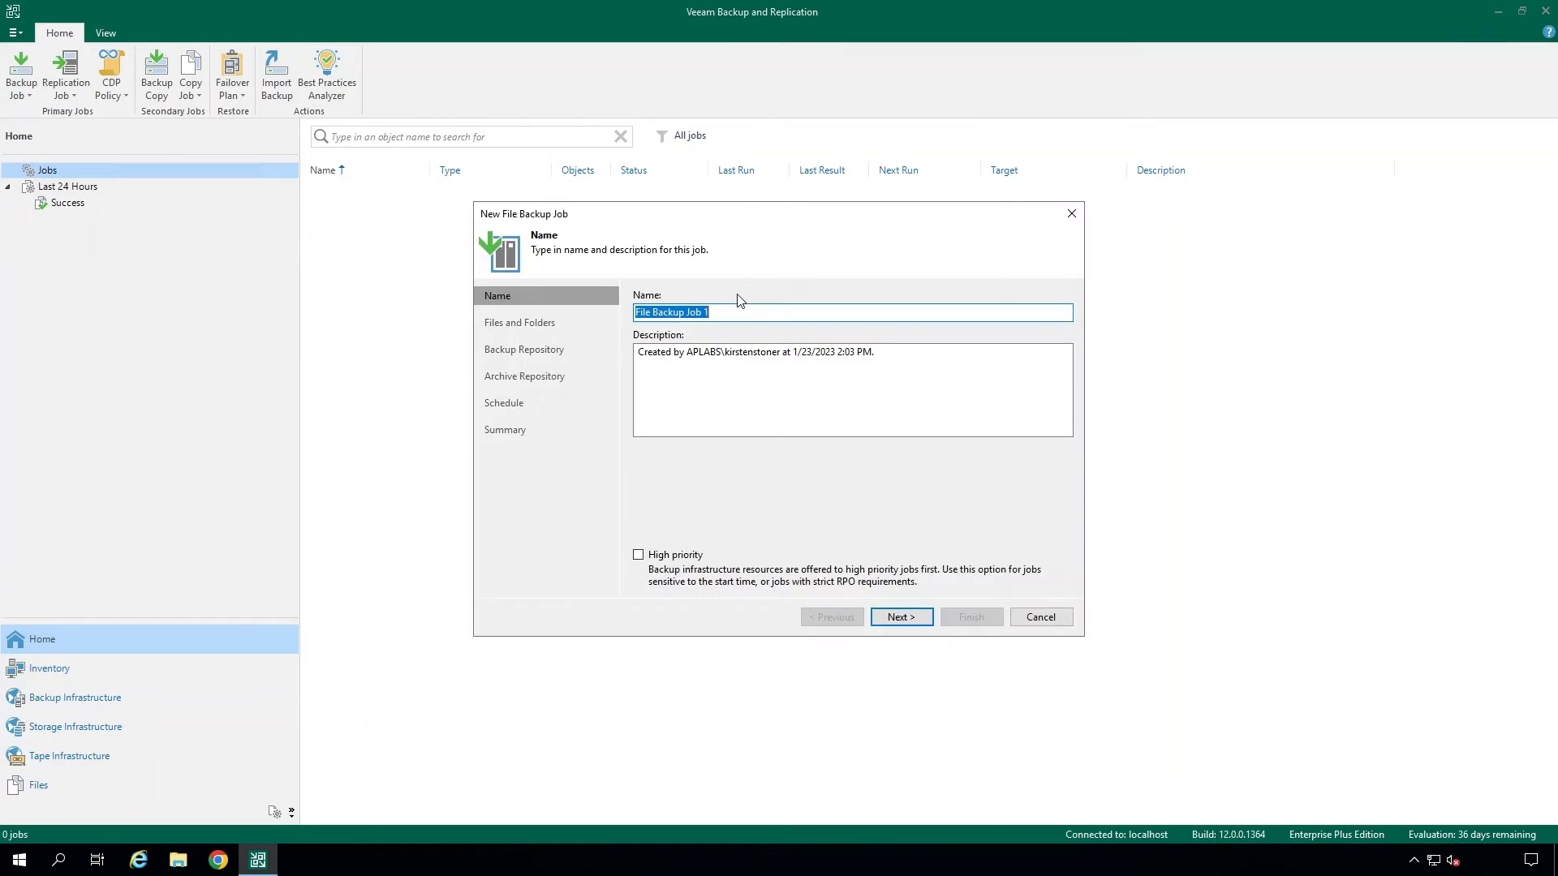
- Name the job File Backup Job 01, clear its description, and continue
click(726, 311)
key(Left)
text(0)
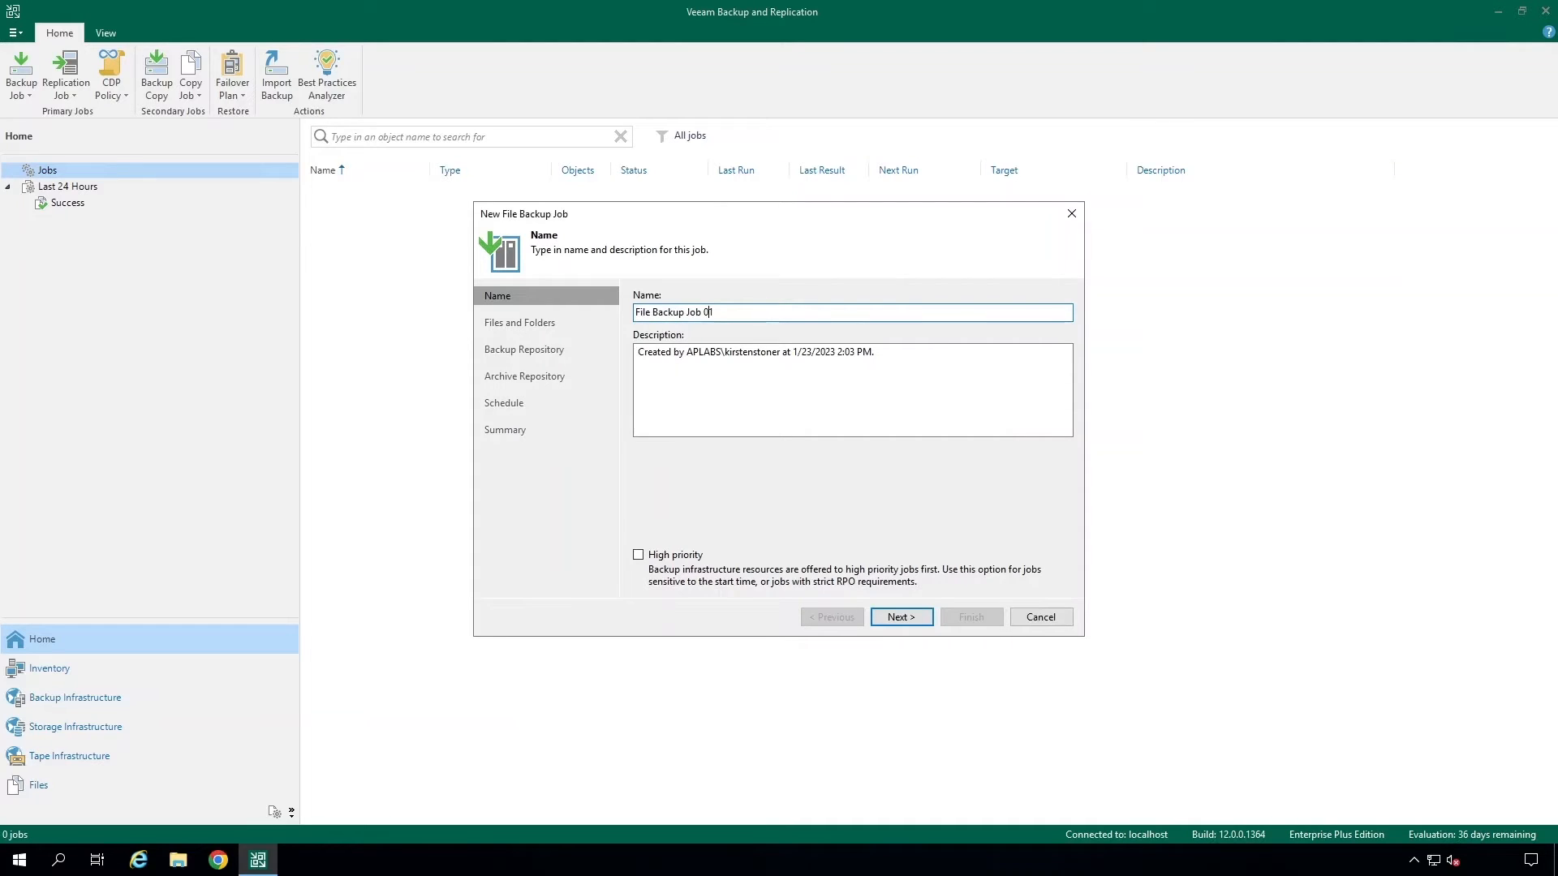
drag(925, 386, 502, 356)
key(BackSpace)
click(901, 616)
- Add the entire \\10.0.0.28\airdata share as the files and folders source for the job
click(1046, 300)
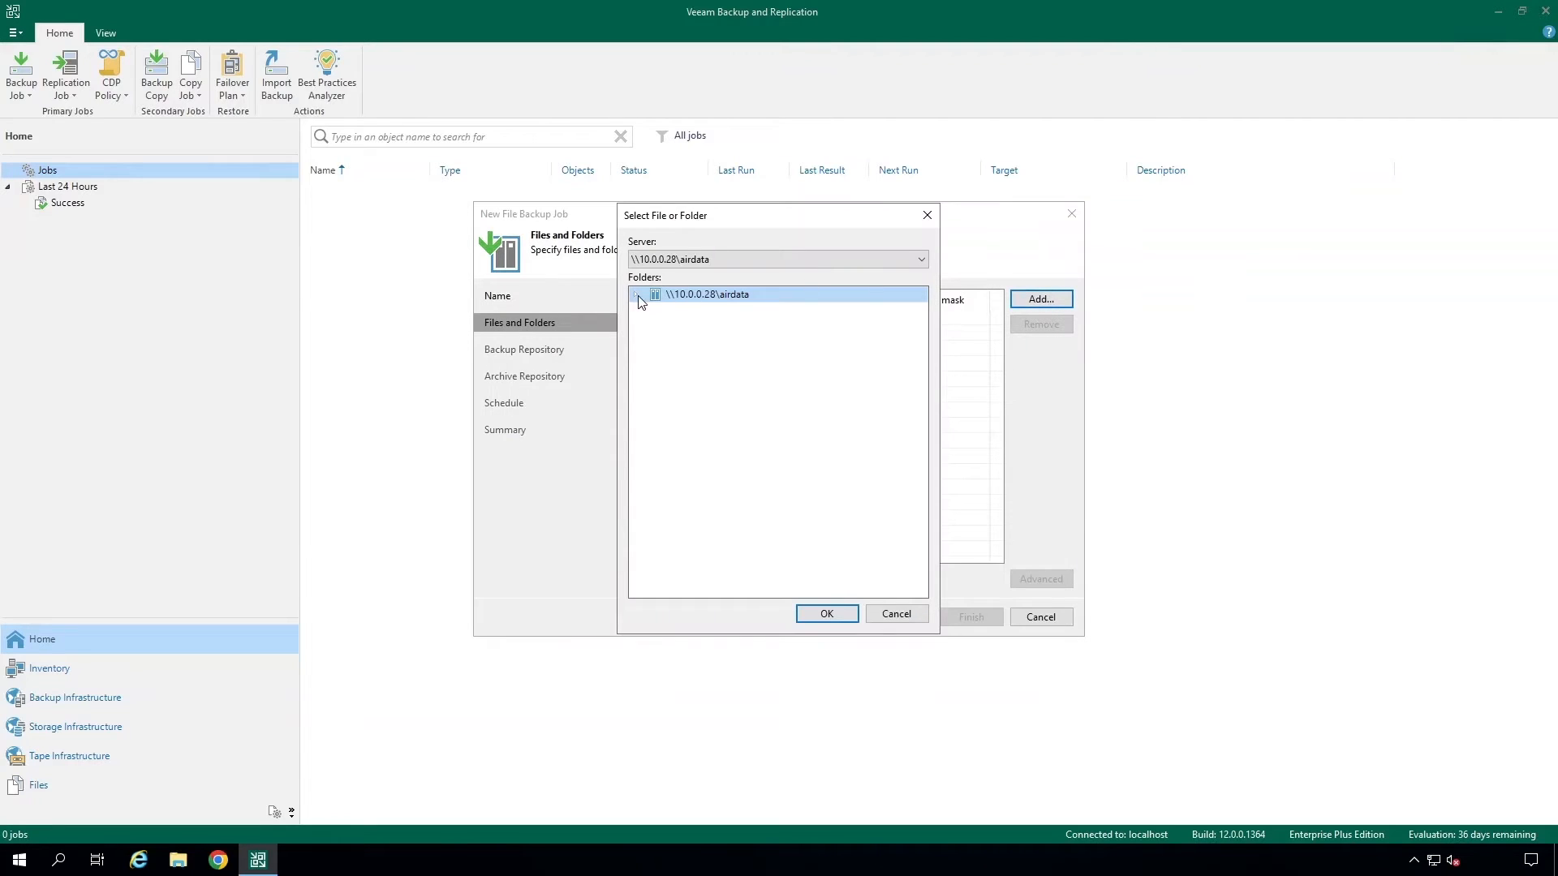
click(636, 295)
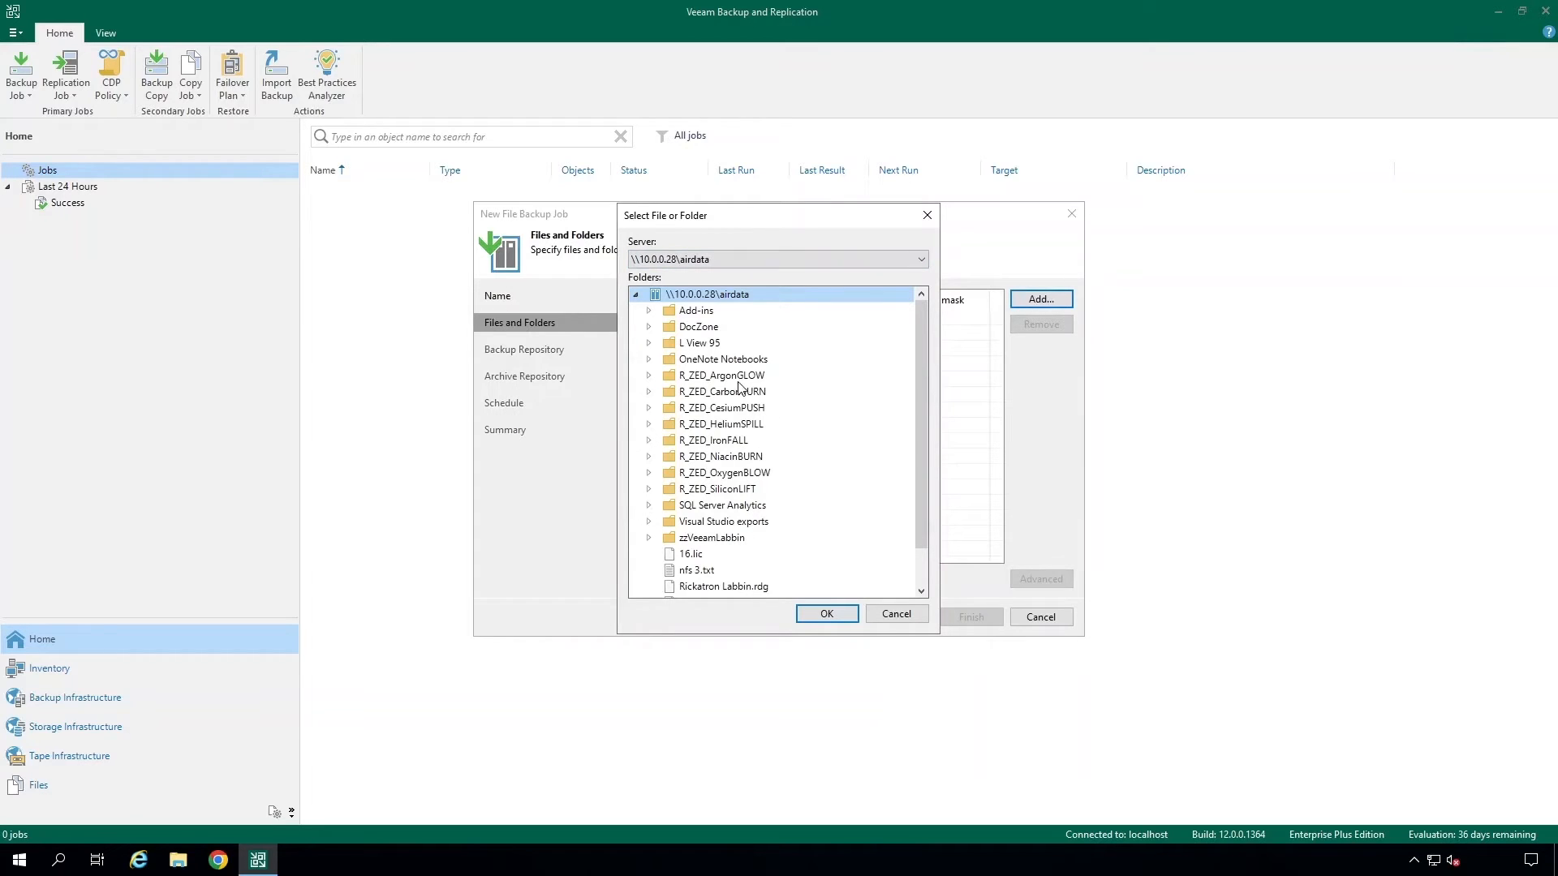
click(710, 378)
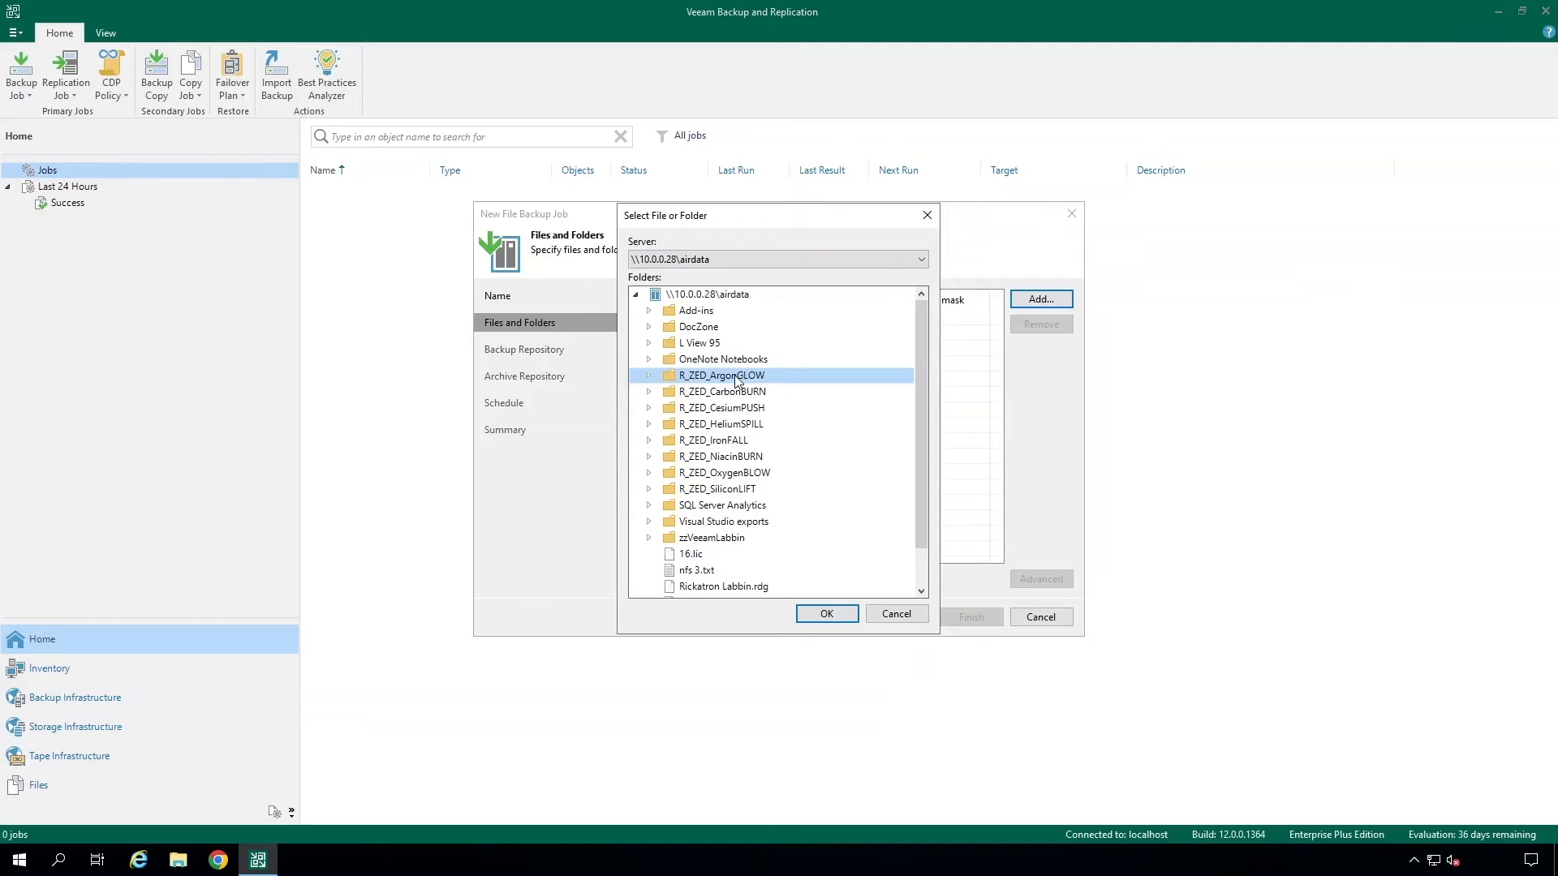
click(706, 297)
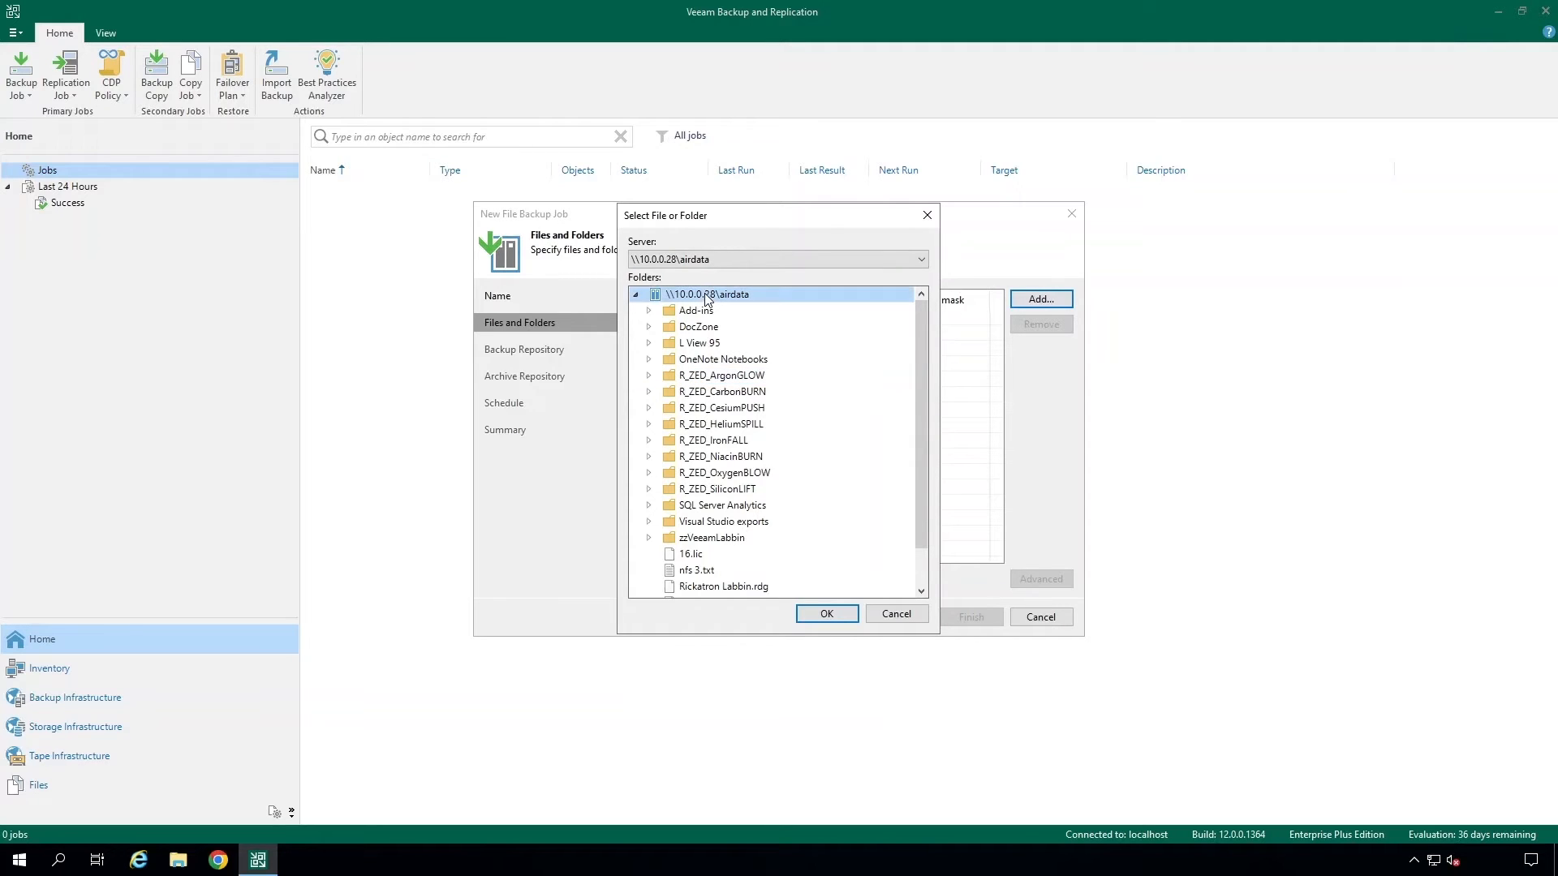
click(829, 614)
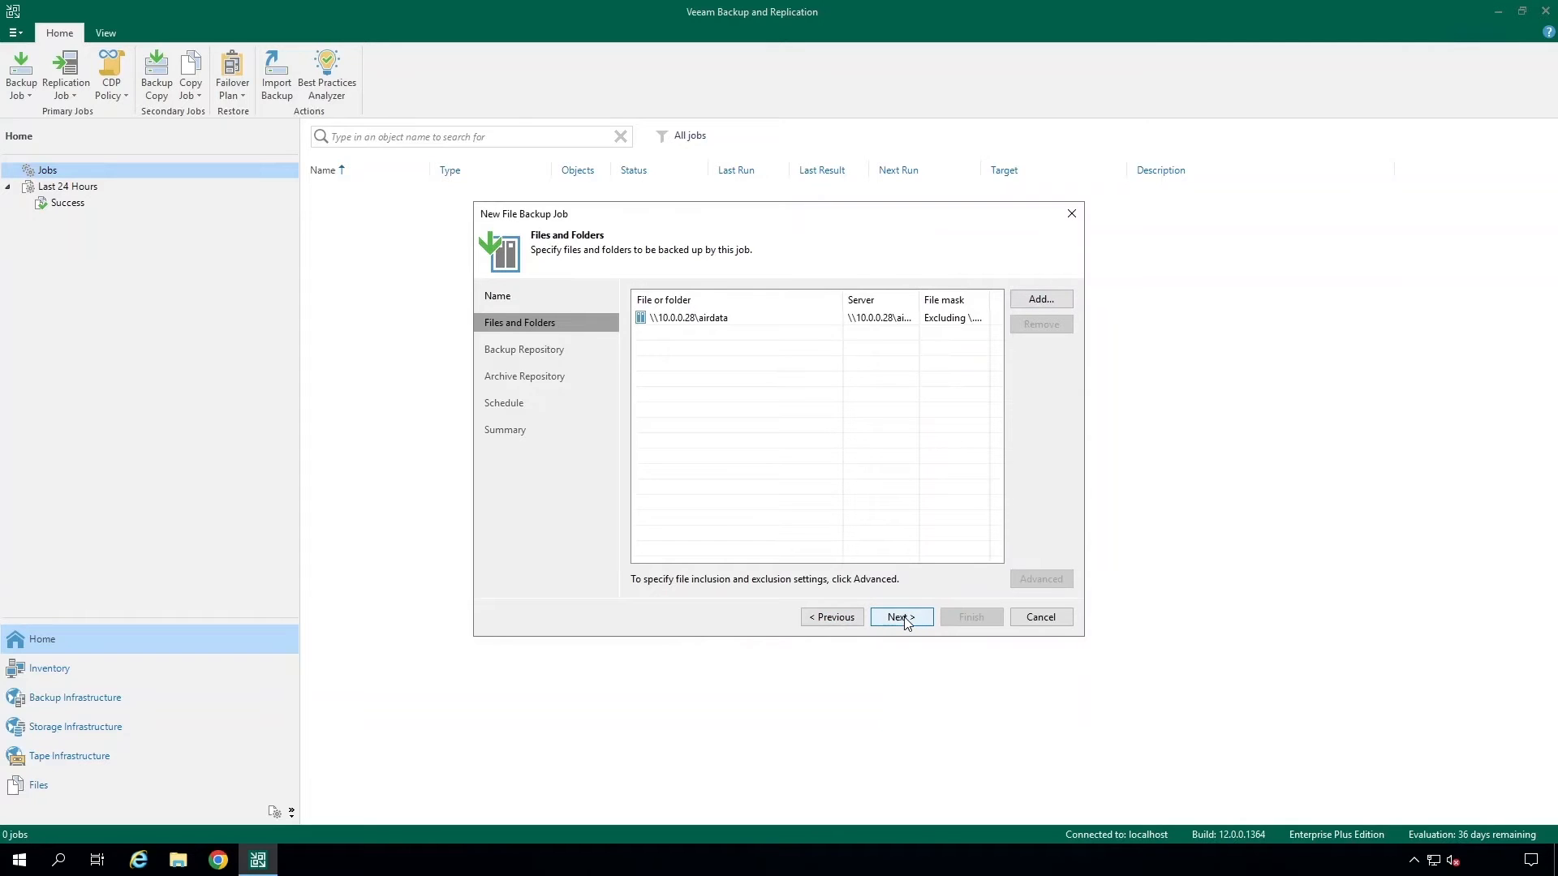
- Continue and choose Backup Repo 01 as the backup repository, keeping file versions for 28 days without secondary destinations
click(902, 617)
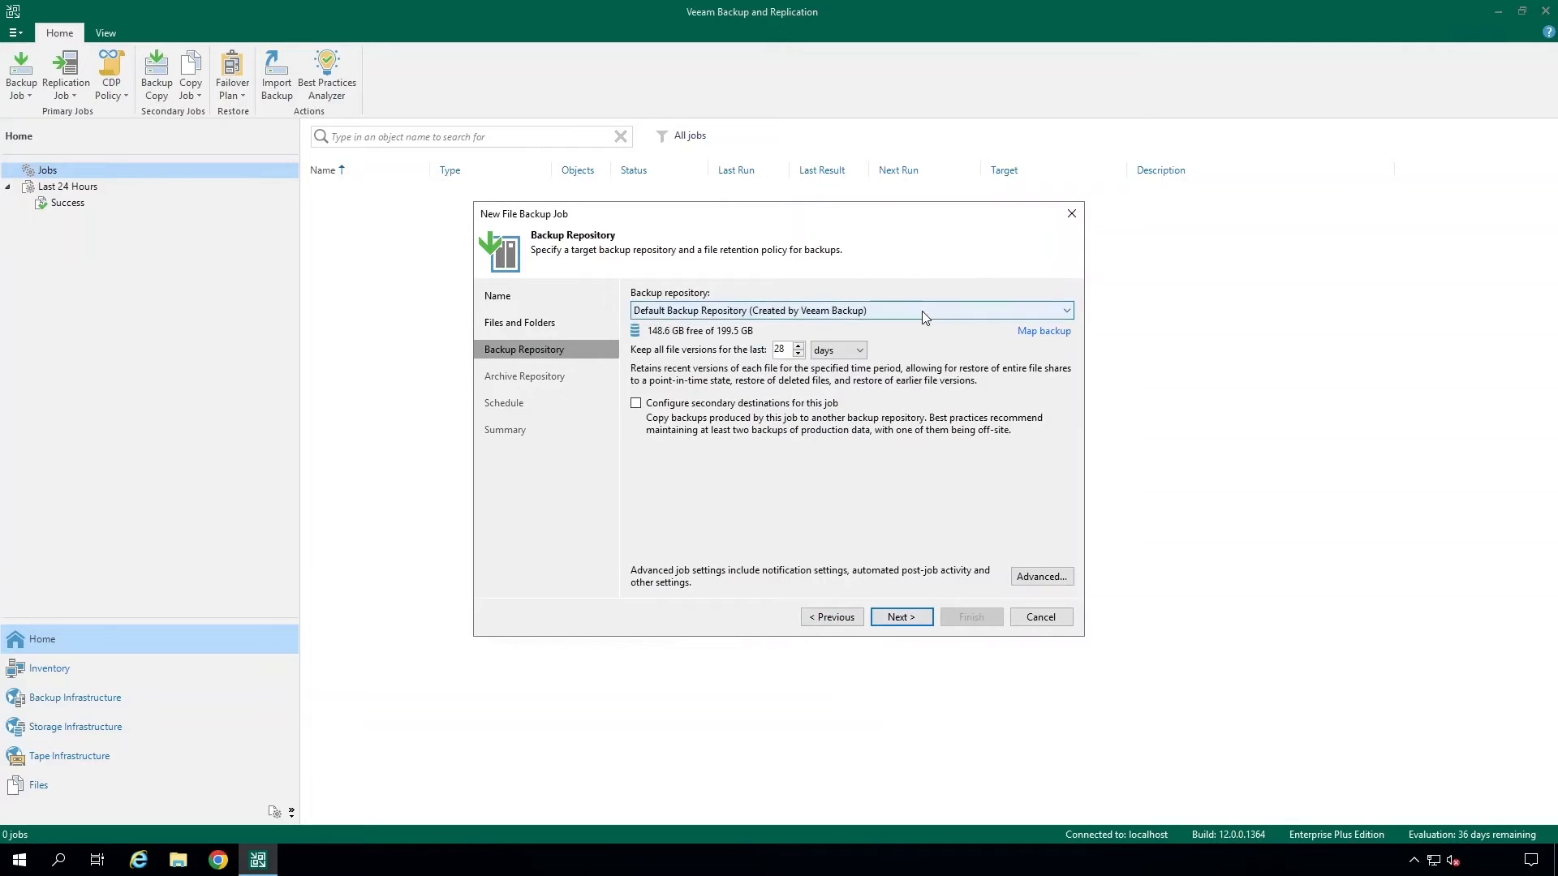
click(922, 310)
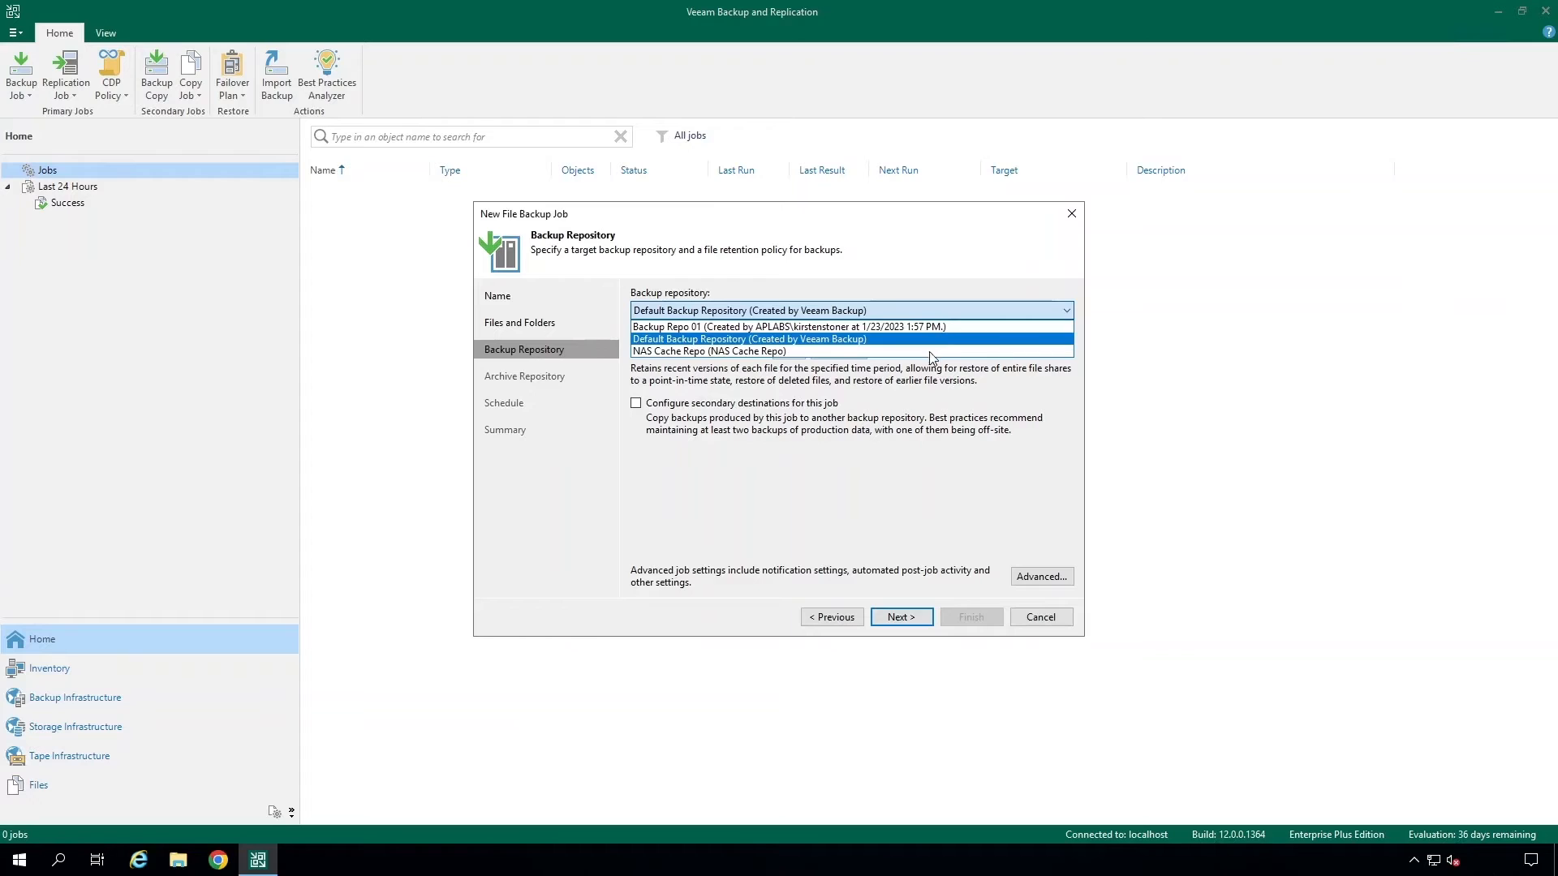
click(935, 326)
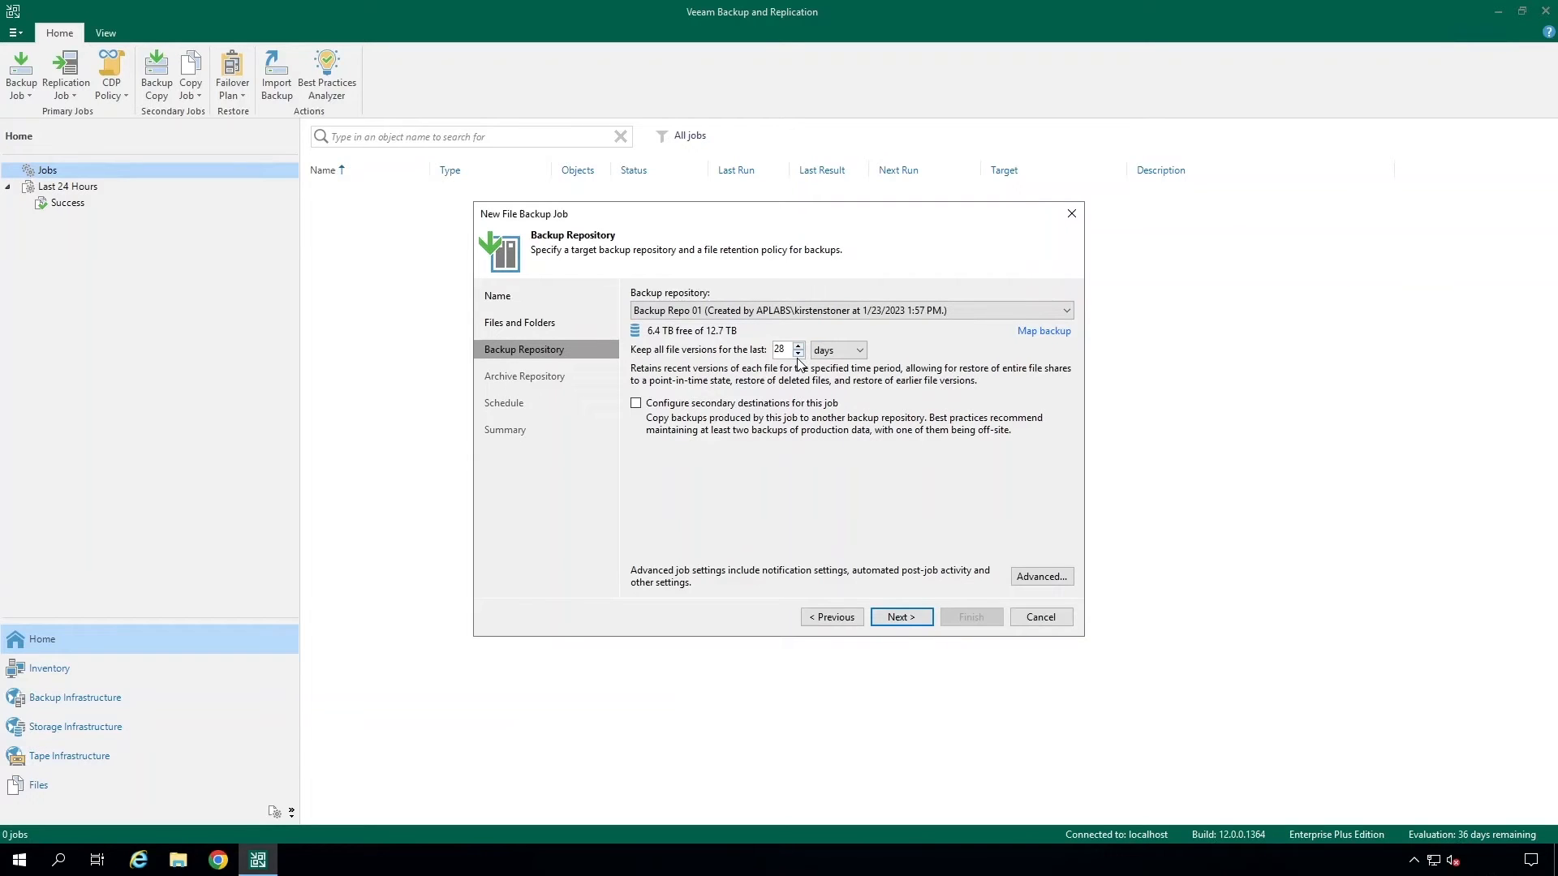
click(860, 351)
click(861, 356)
click(636, 404)
click(637, 406)
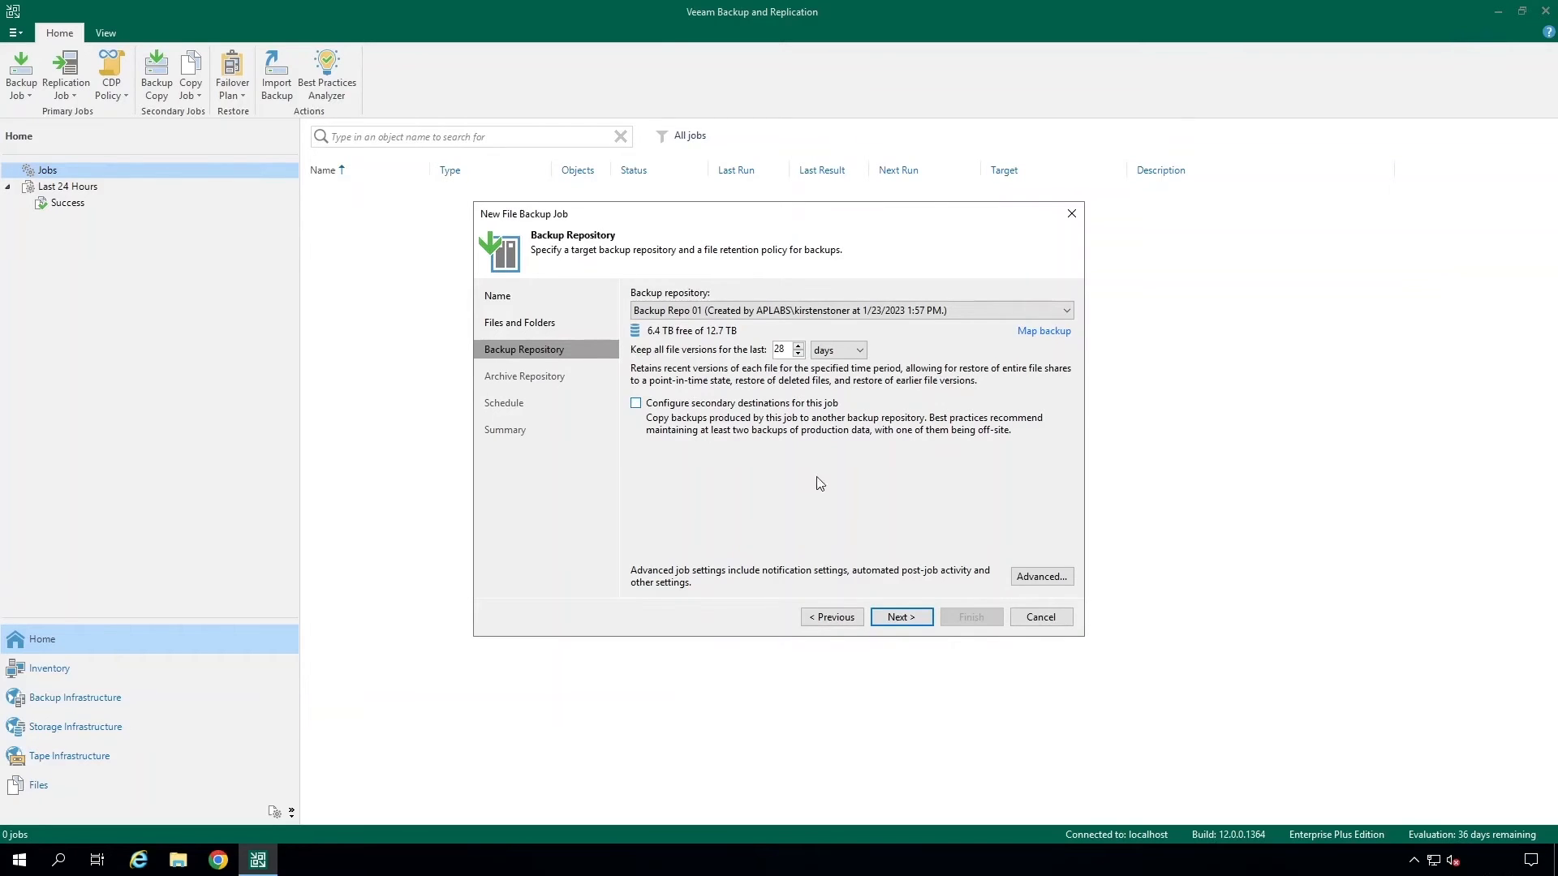
- Open the job's advanced settings, review the File Versions, ACL Handling, Storage and Maintenance tabs, and cancel
click(1041, 577)
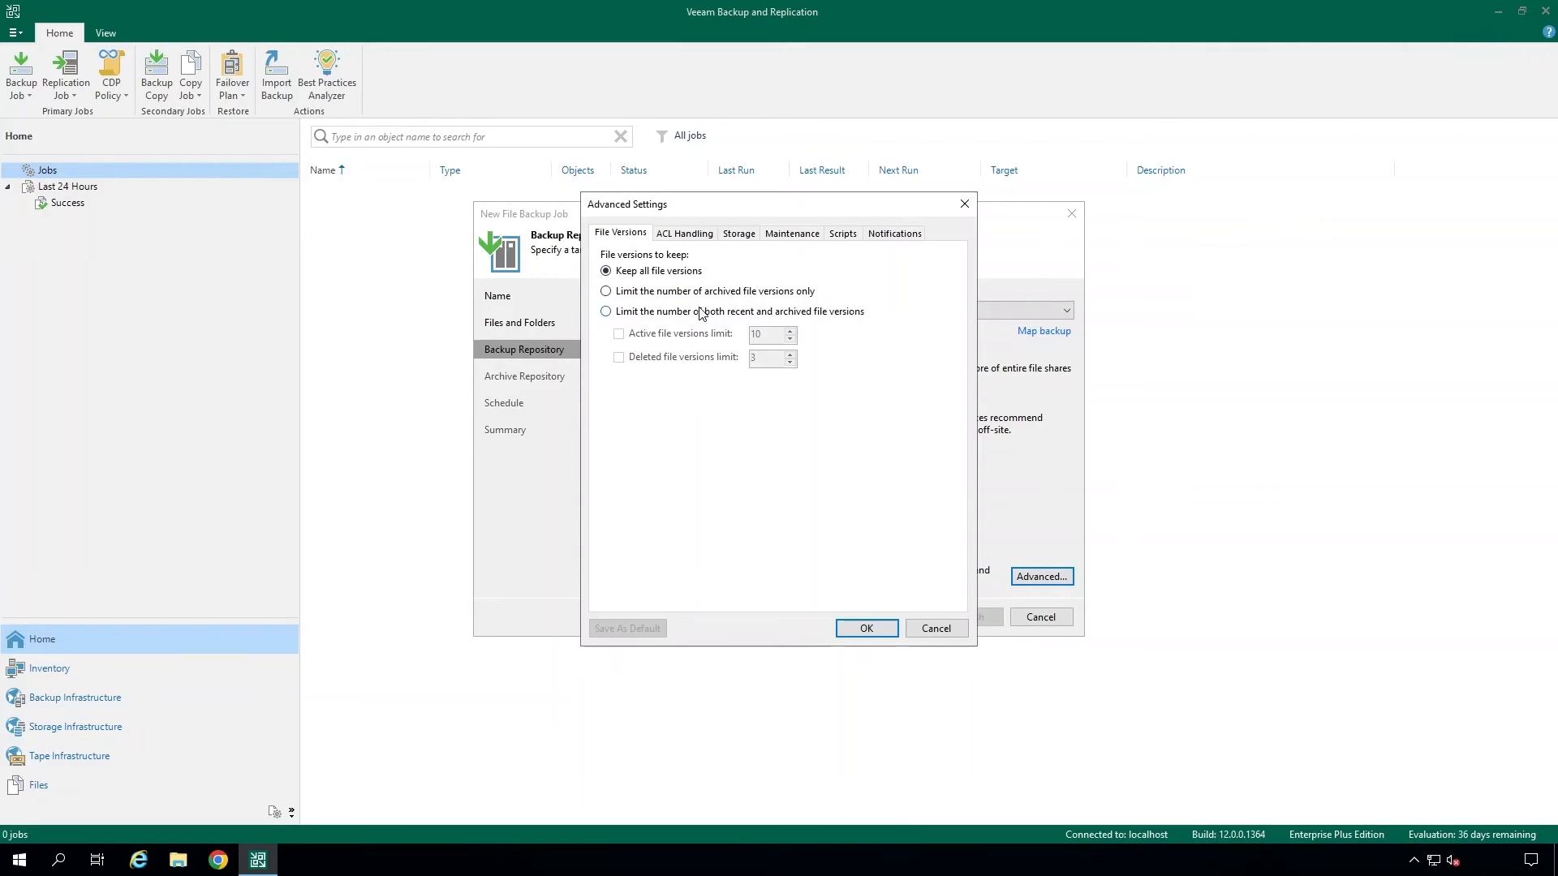
click(705, 239)
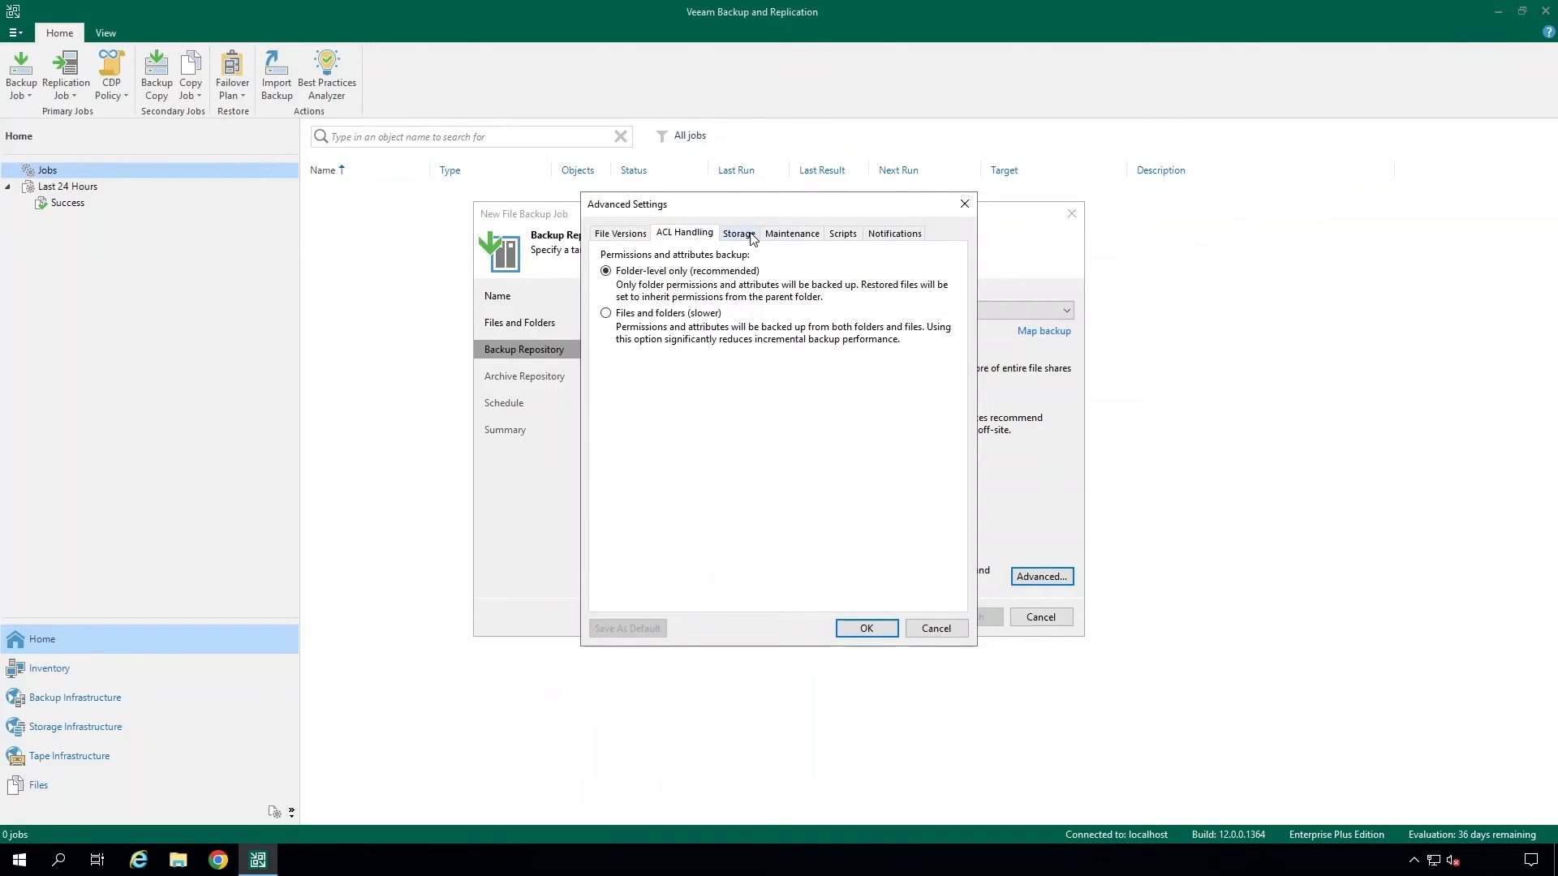
click(753, 237)
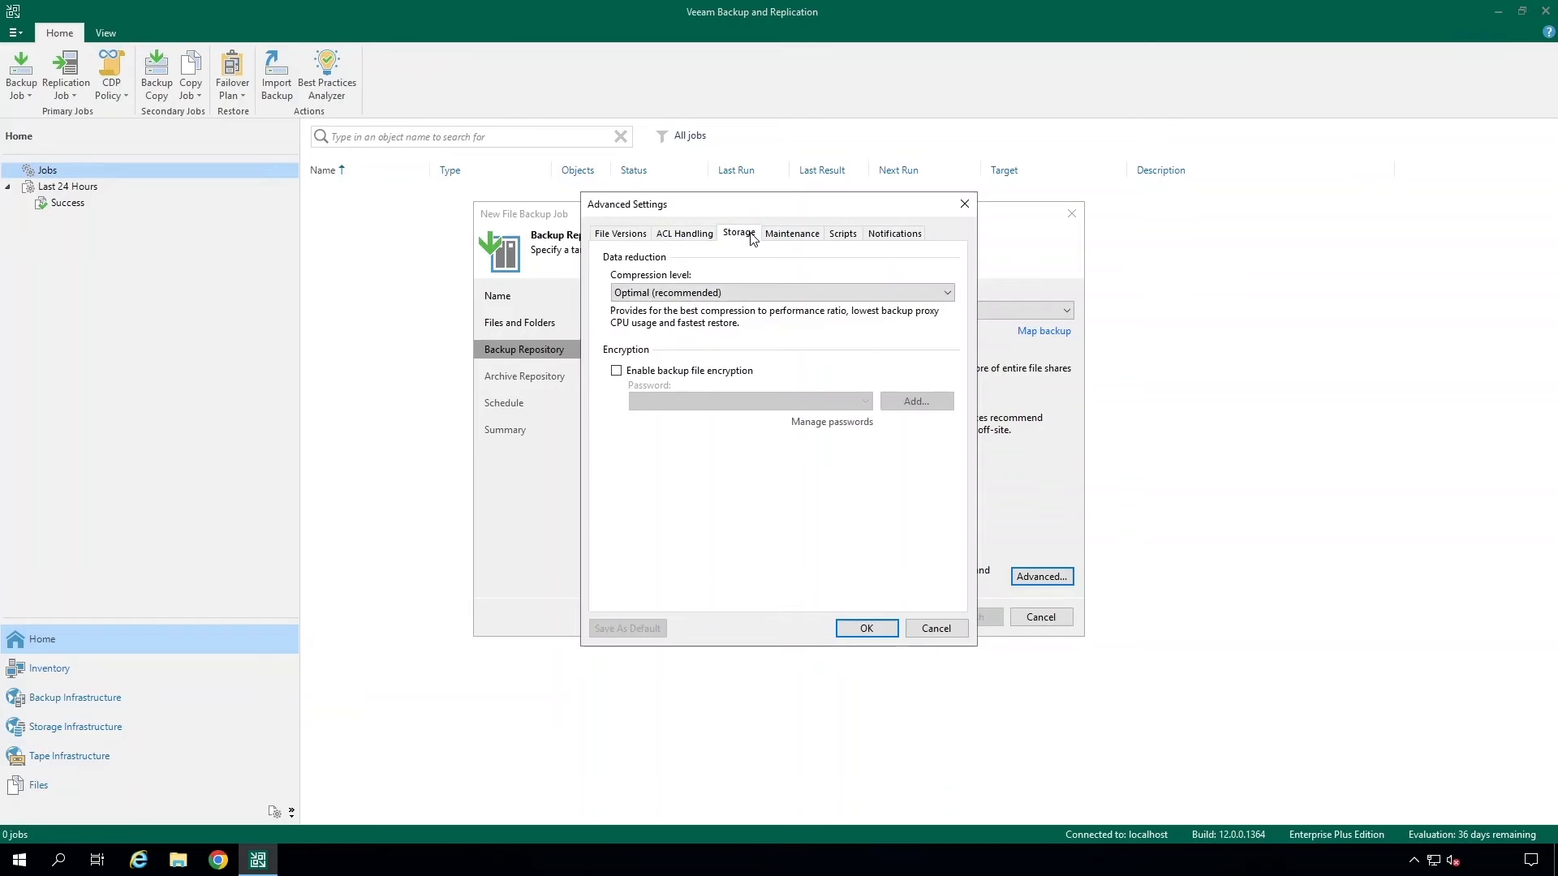
click(807, 238)
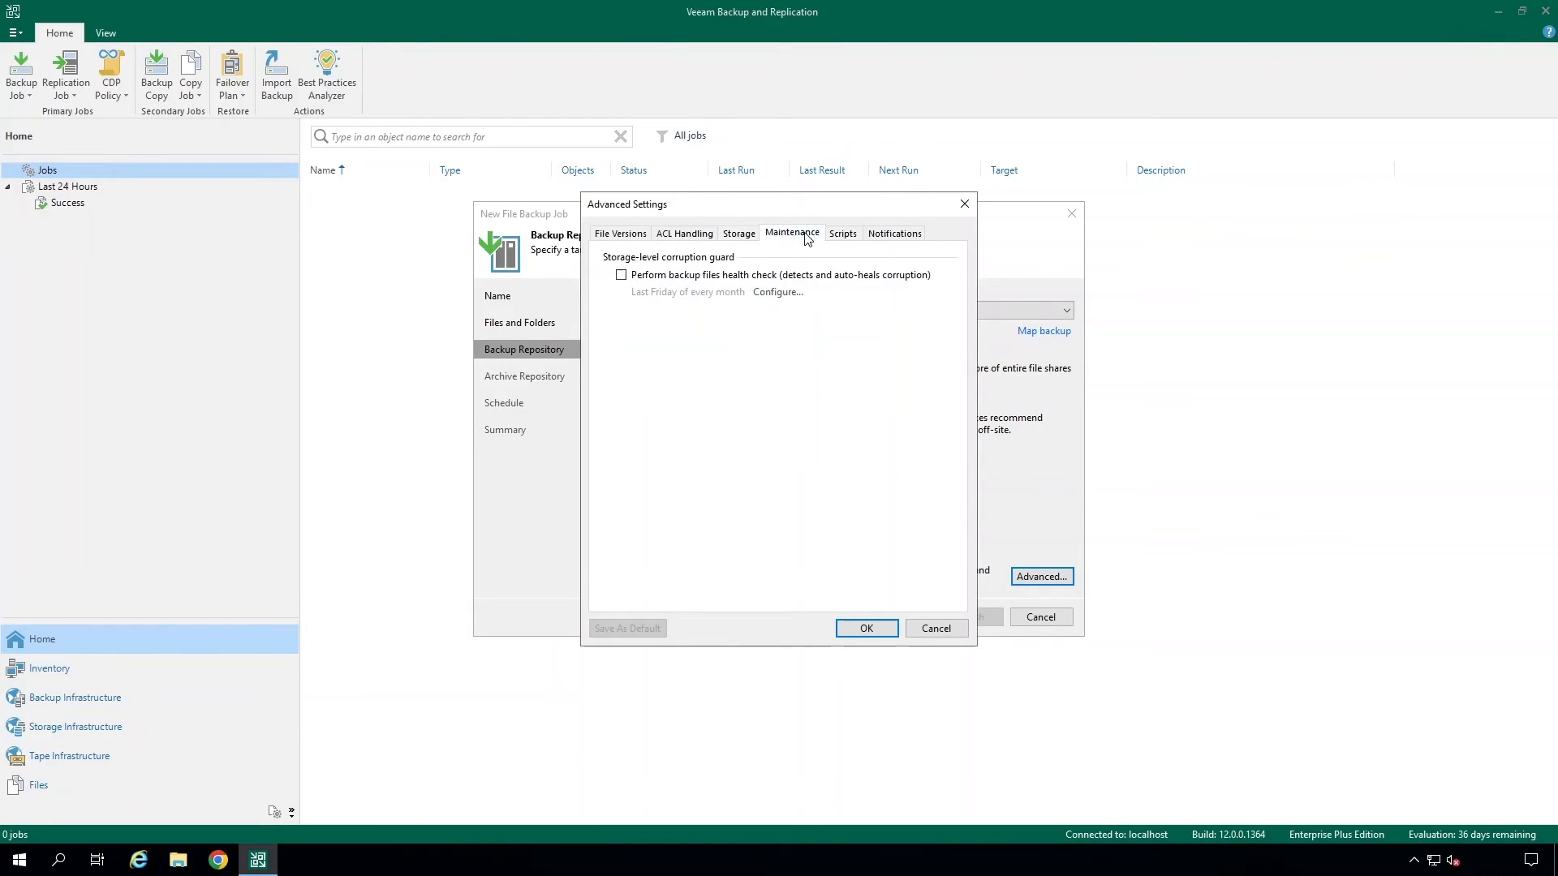
click(949, 629)
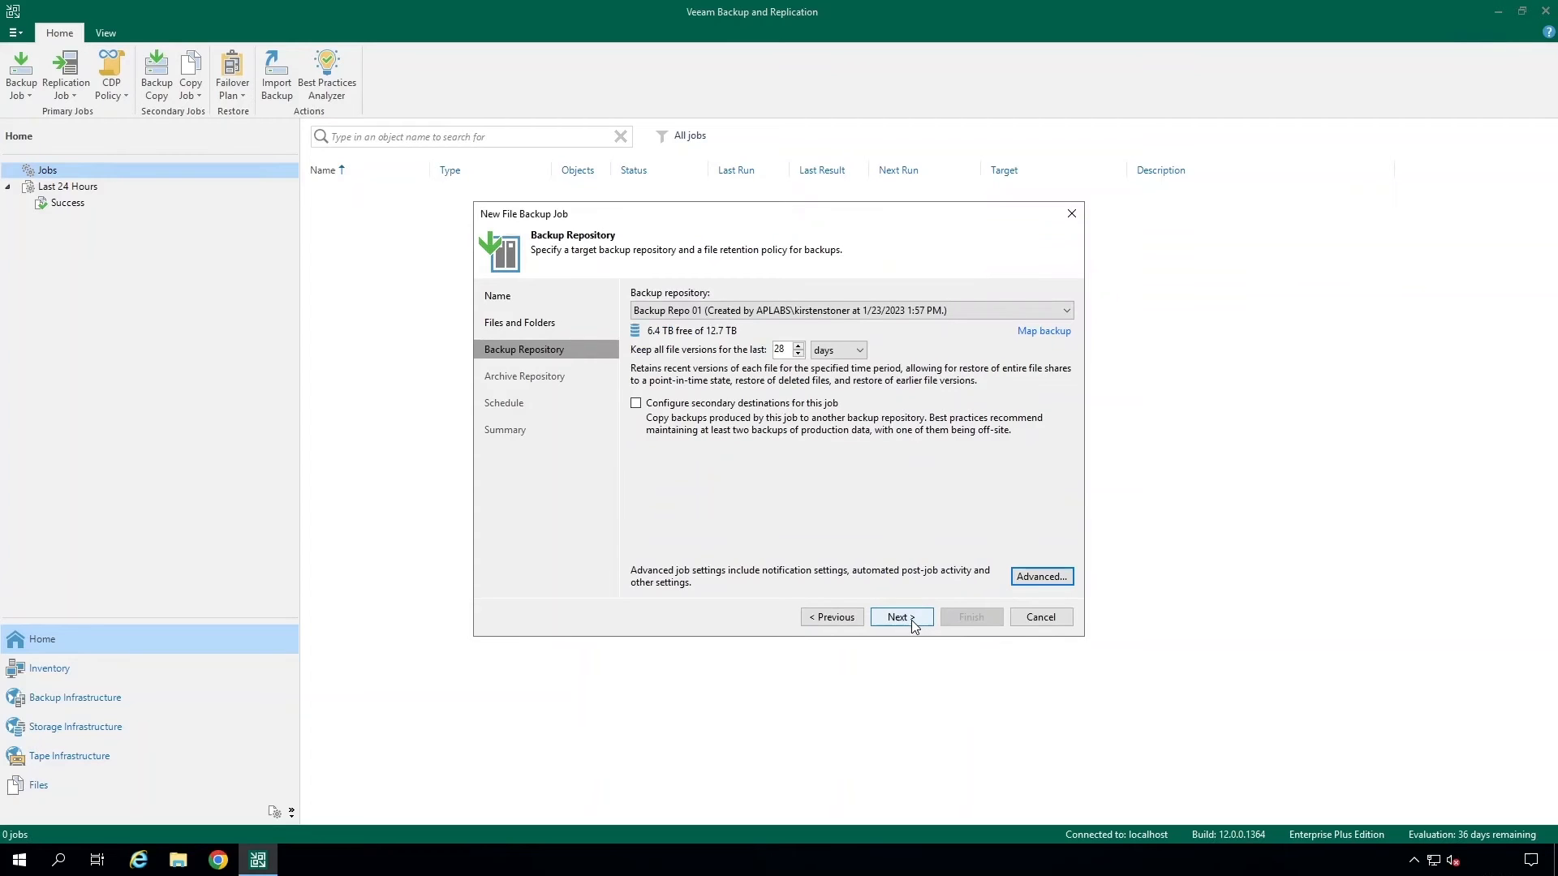
- Continue to the archive repository page, leave archiving of file versions disabled, and proceed to the schedule
click(913, 622)
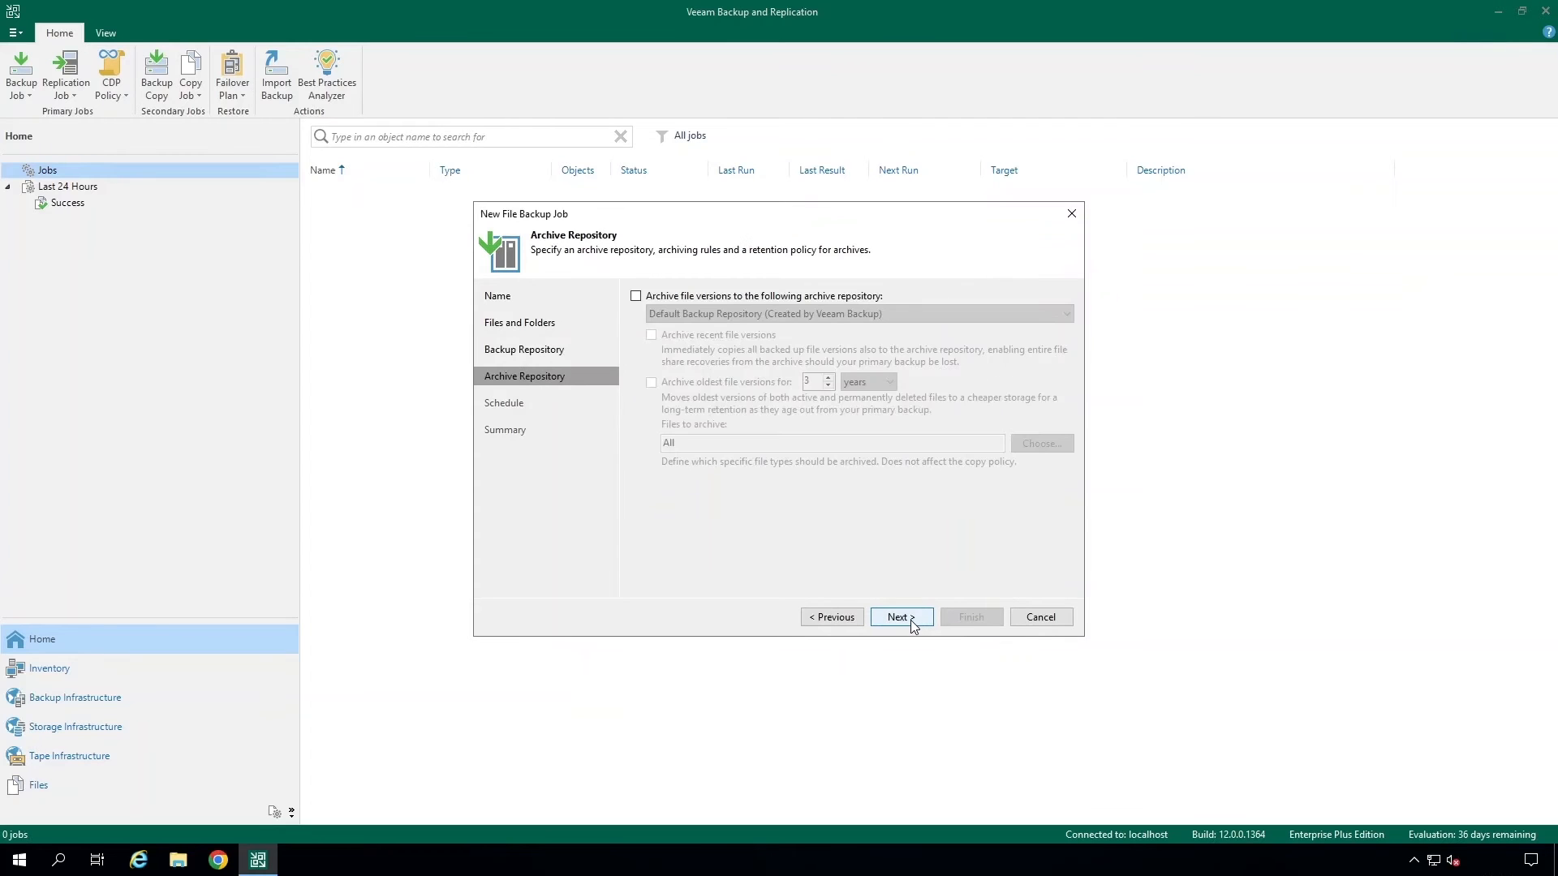
click(637, 297)
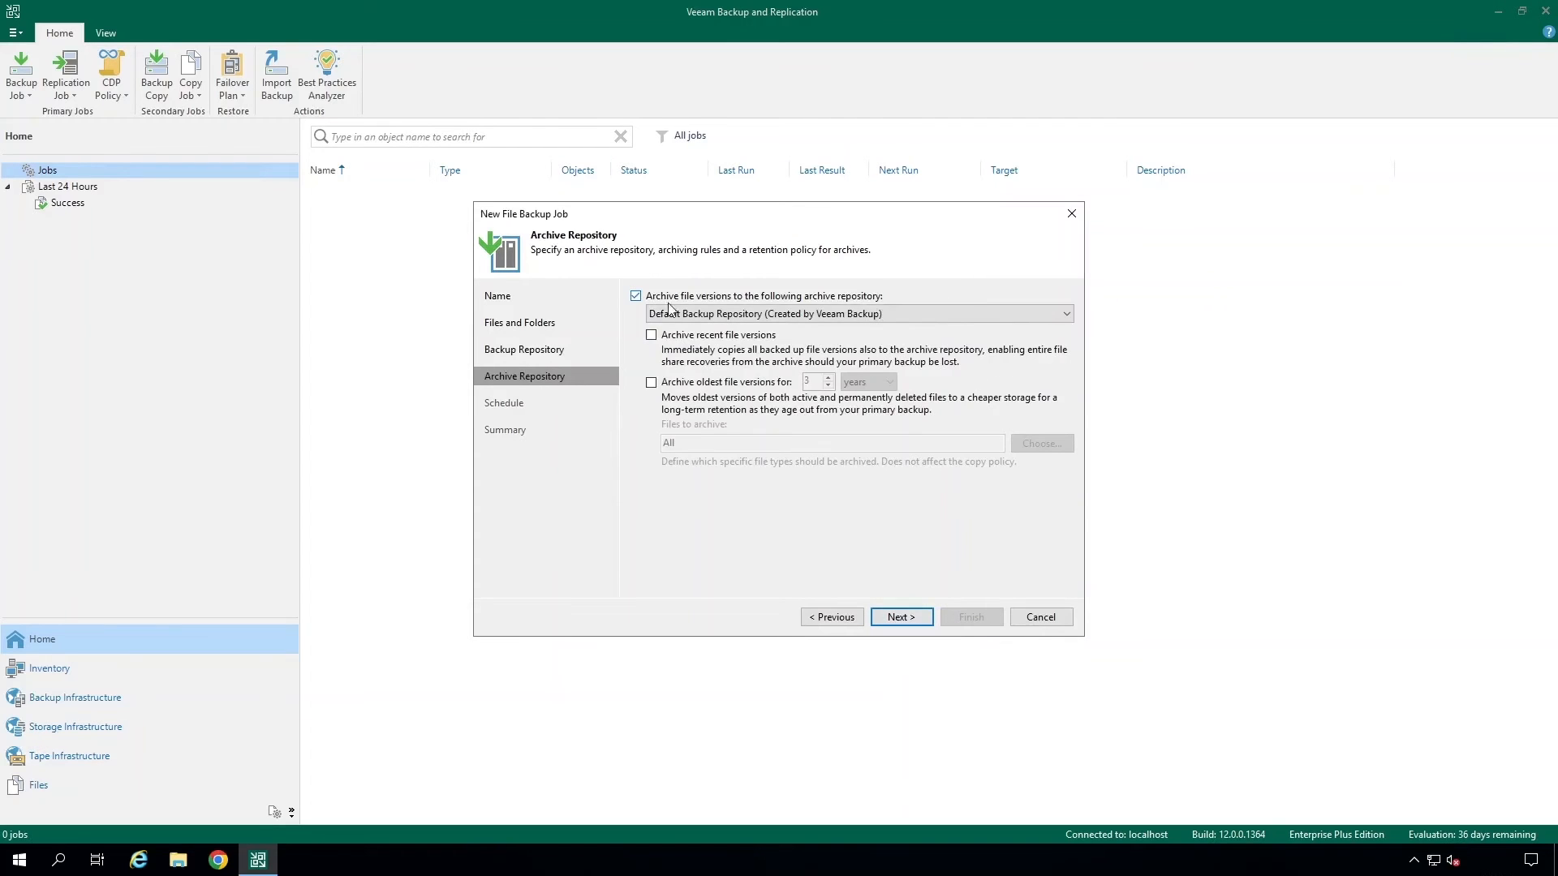
click(1041, 318)
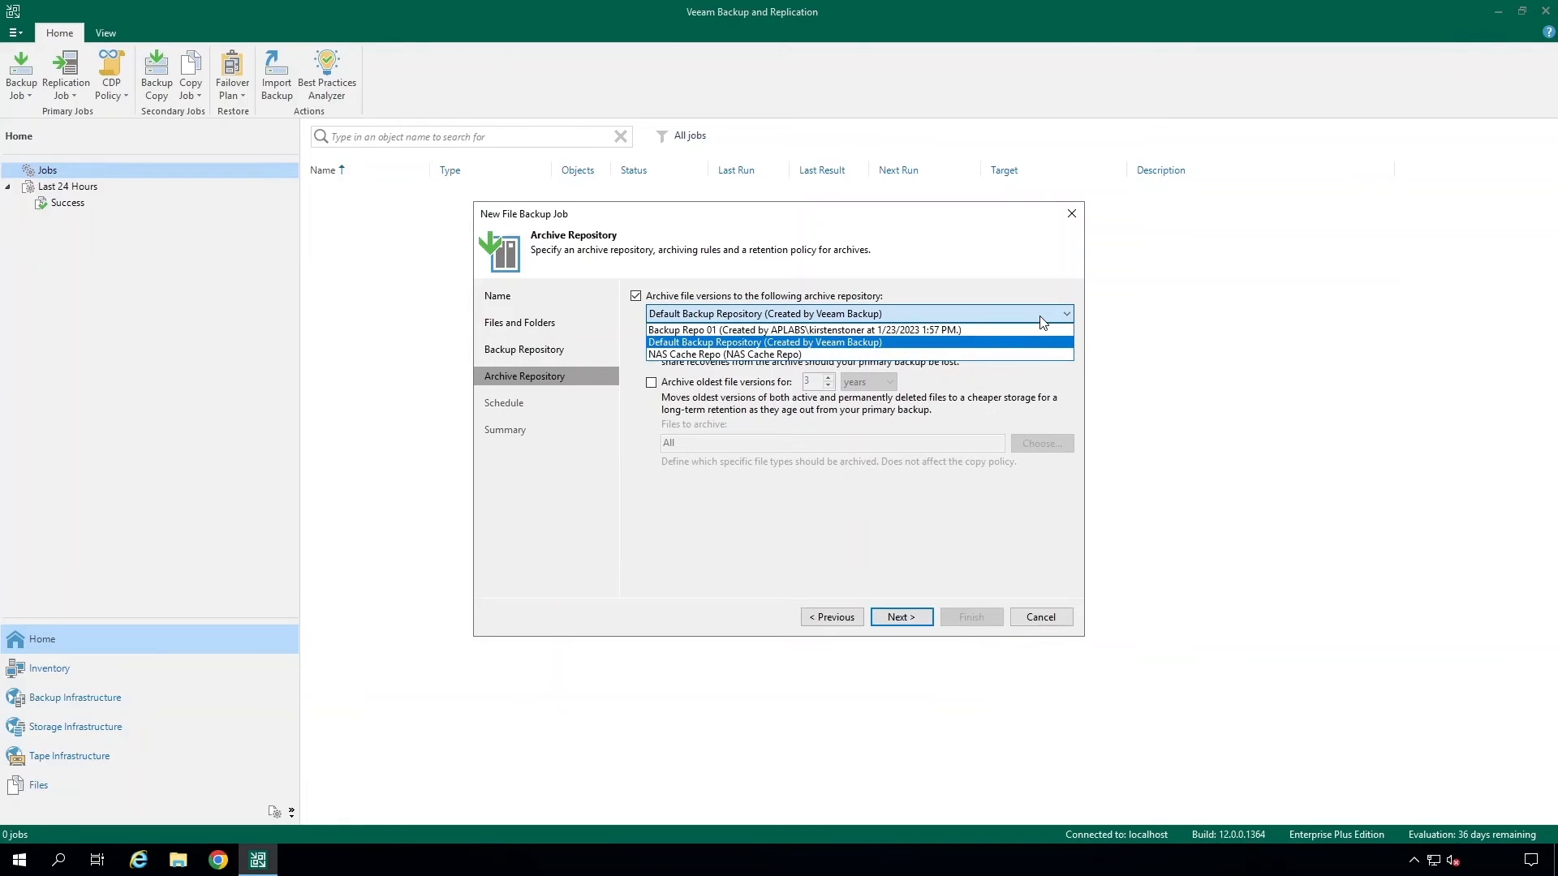
click(1042, 321)
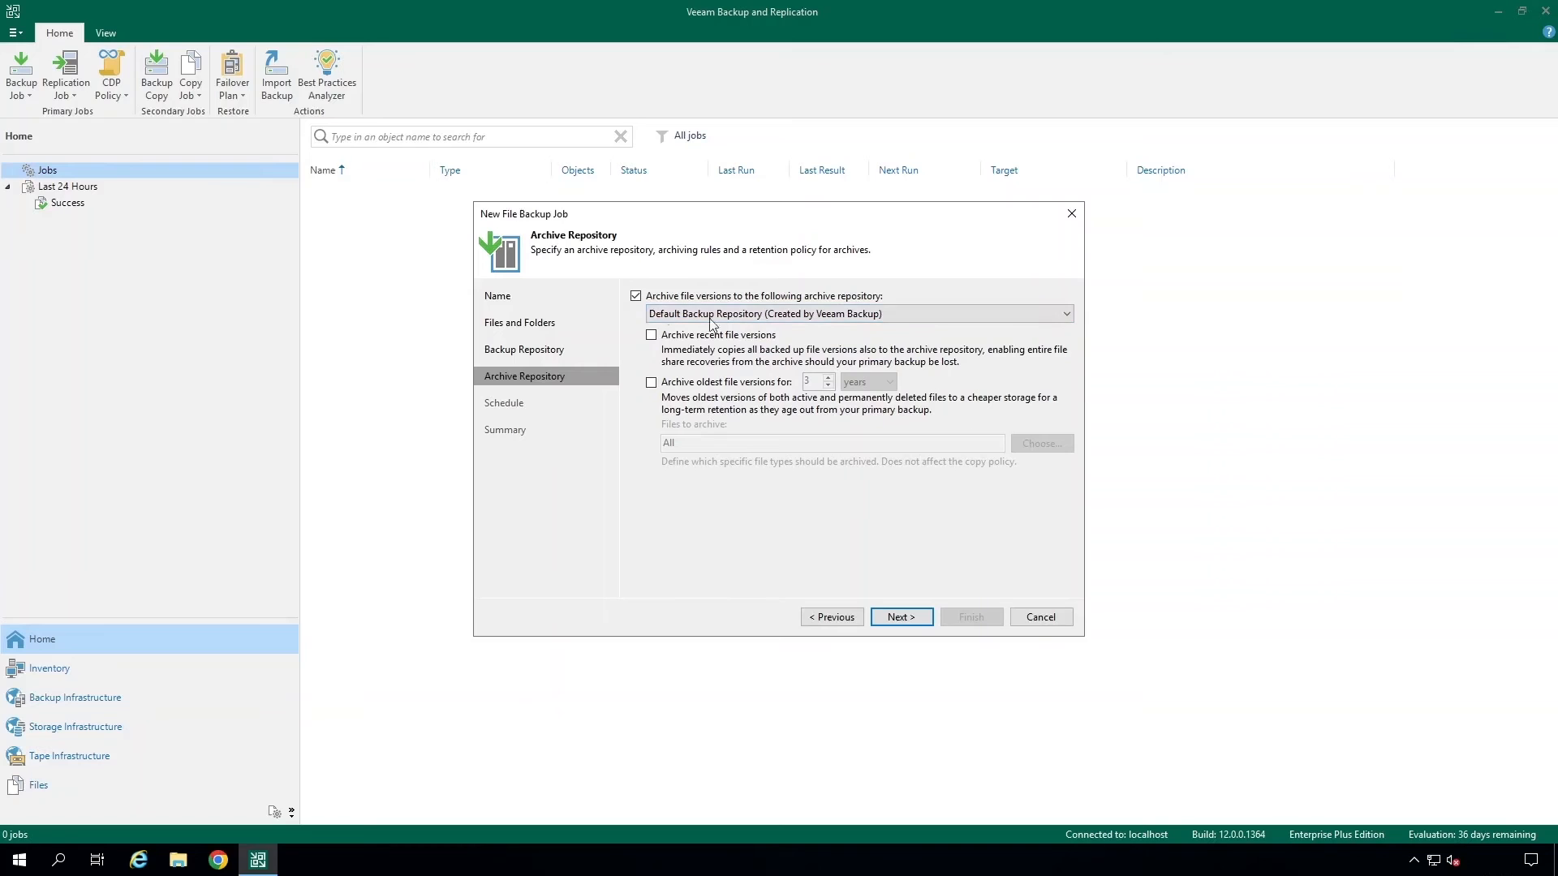
click(637, 298)
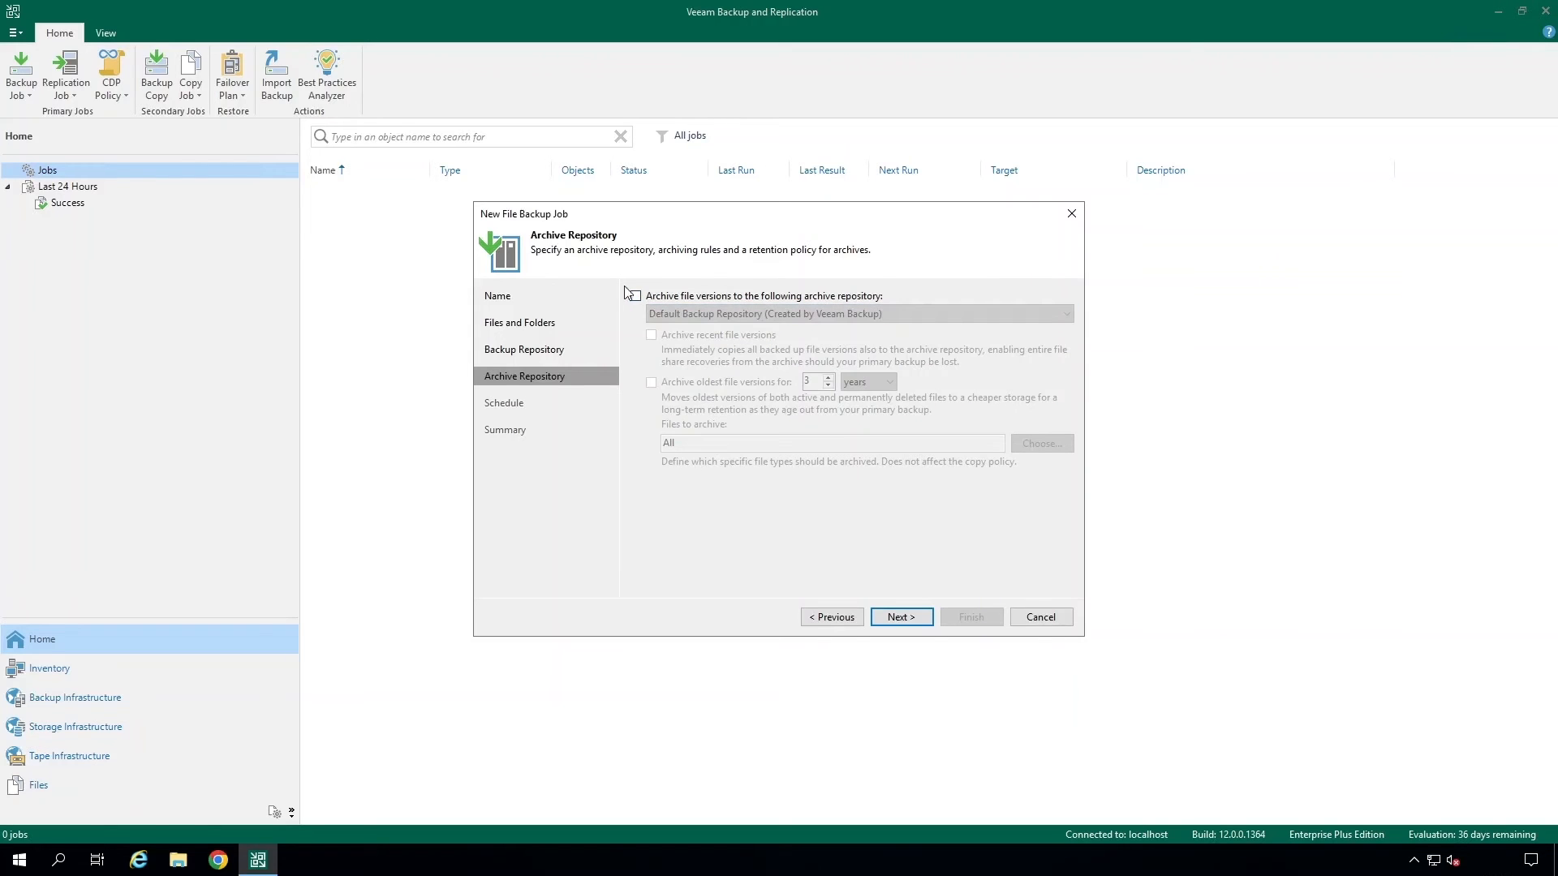
click(904, 618)
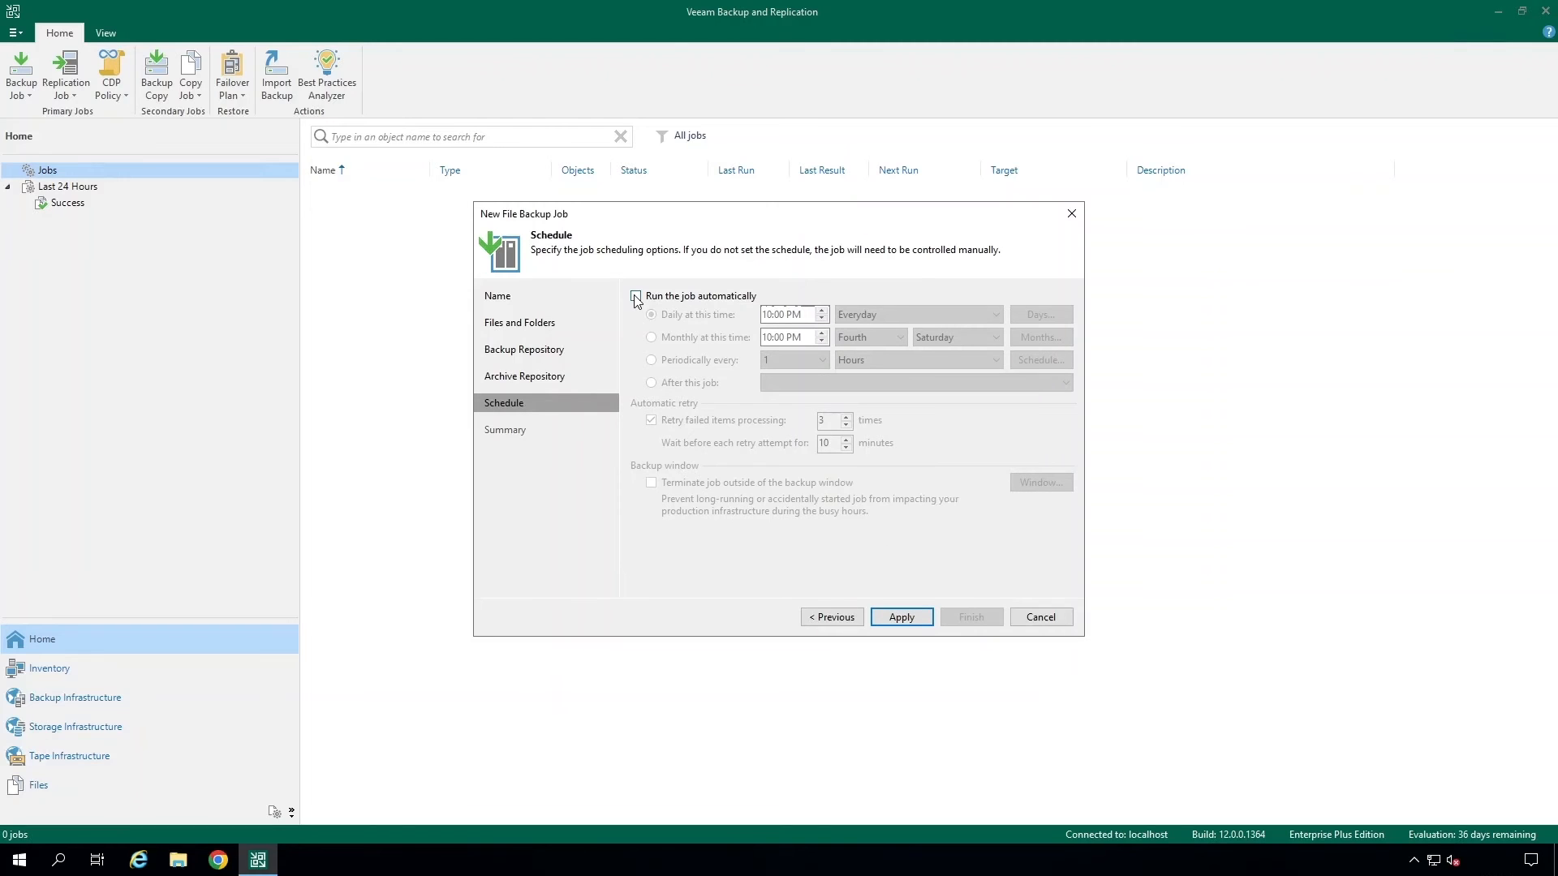
- Schedule the job to run automatically every day at 10:00 PM, apply, and finish the wizard with the job running immediately
click(635, 296)
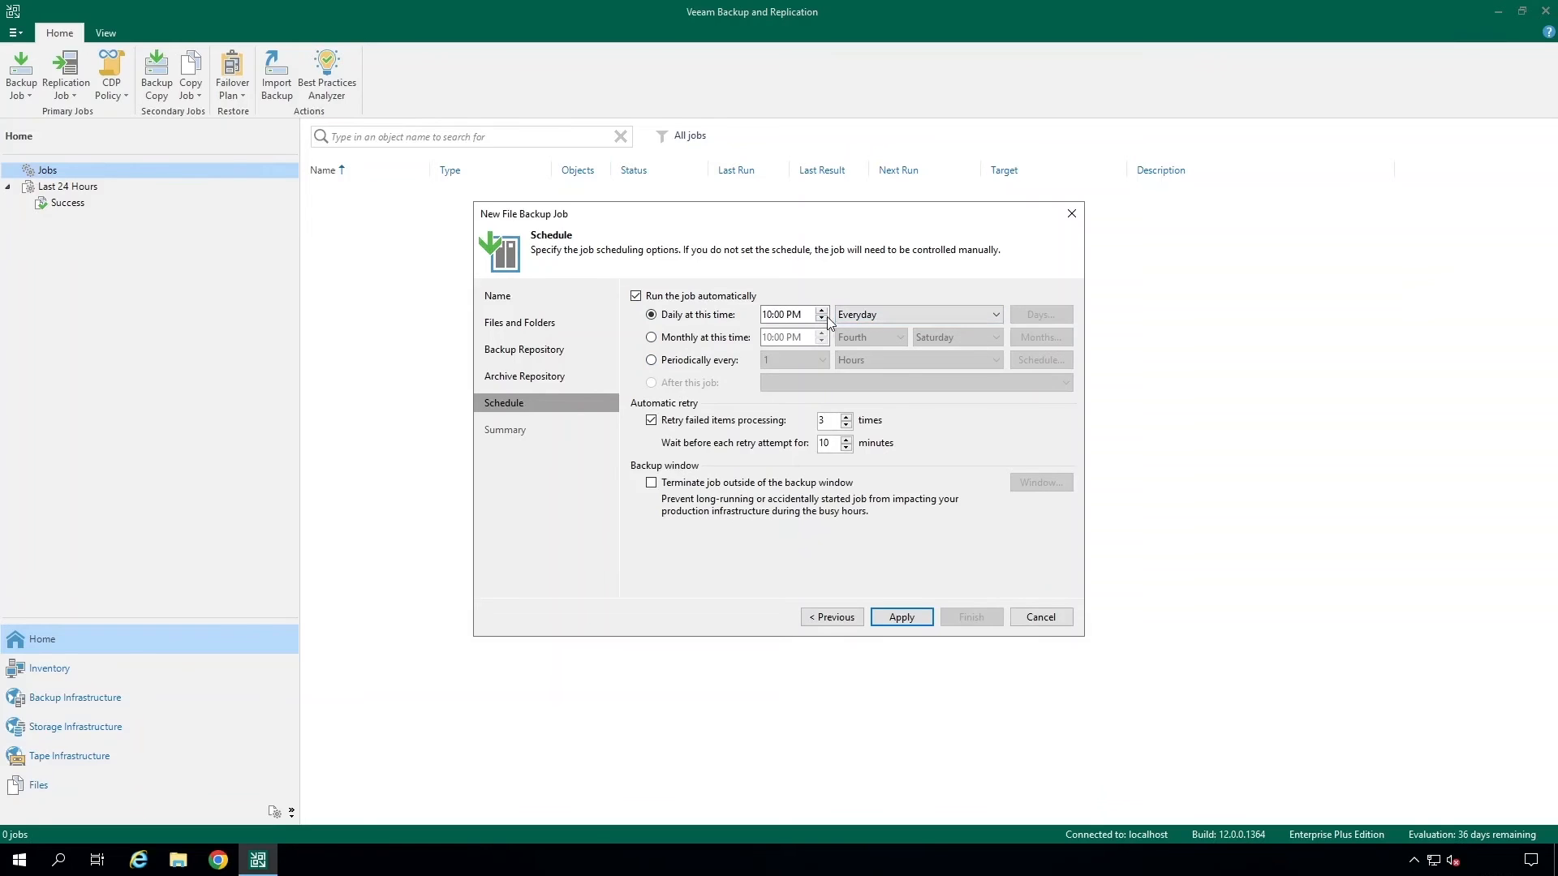
click(887, 313)
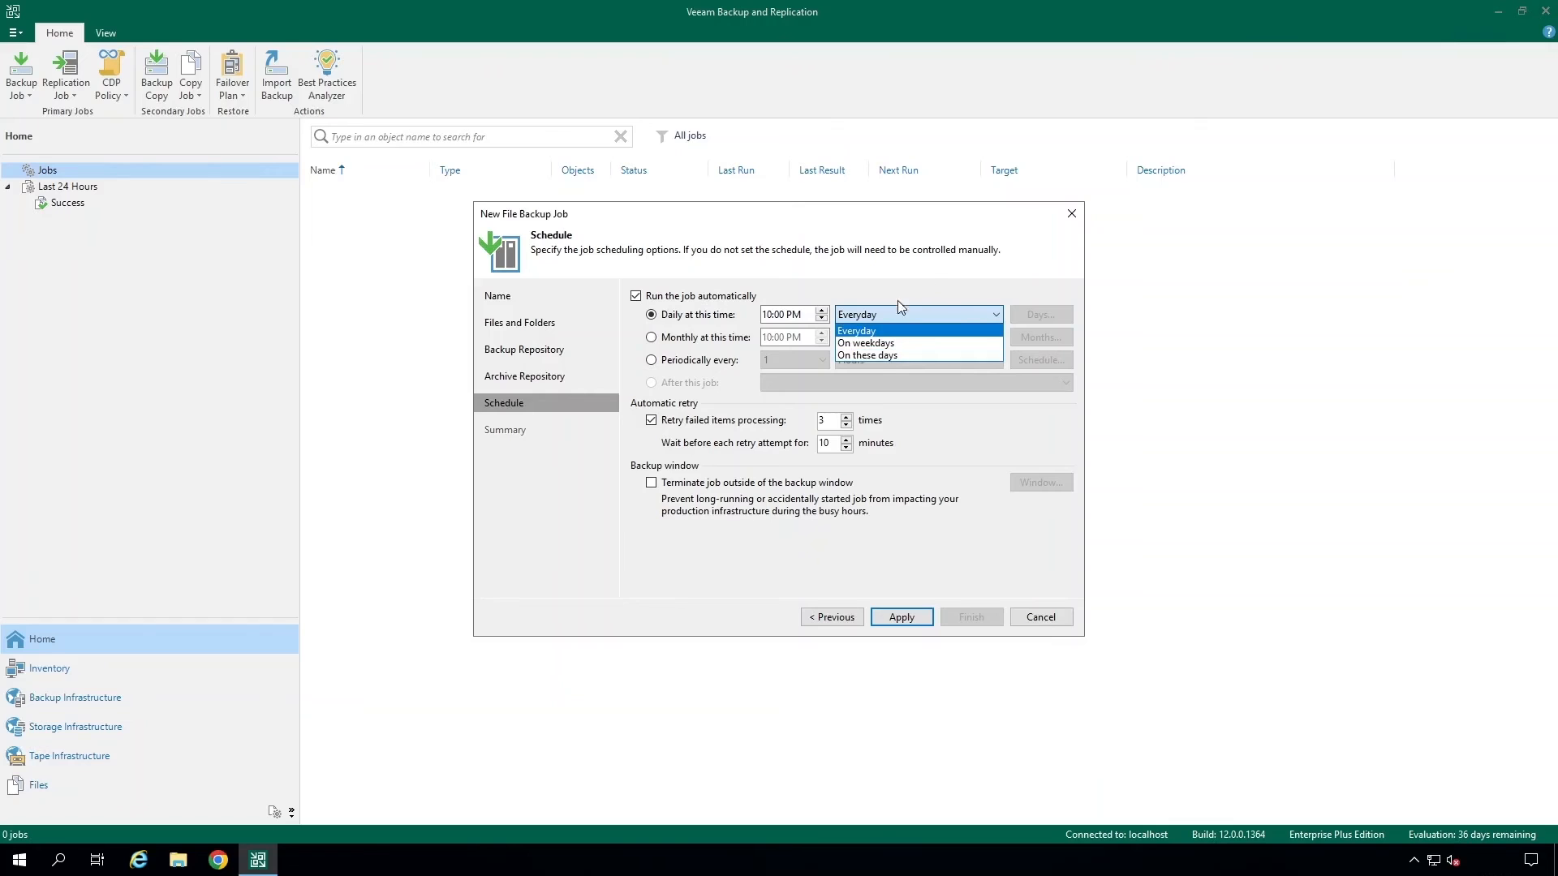
click(737, 405)
click(653, 362)
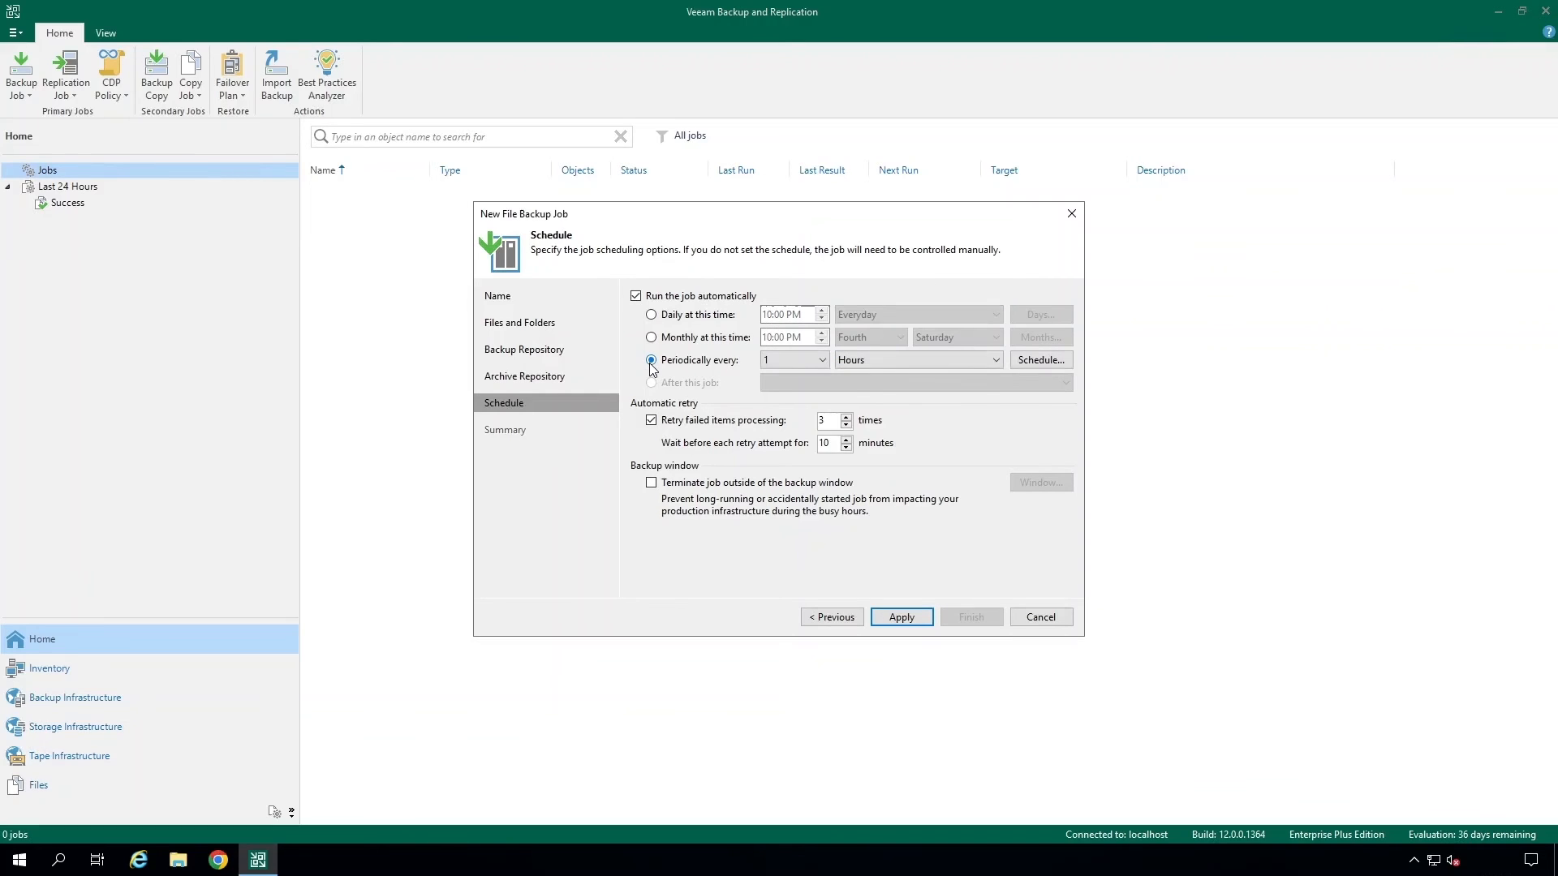
click(966, 361)
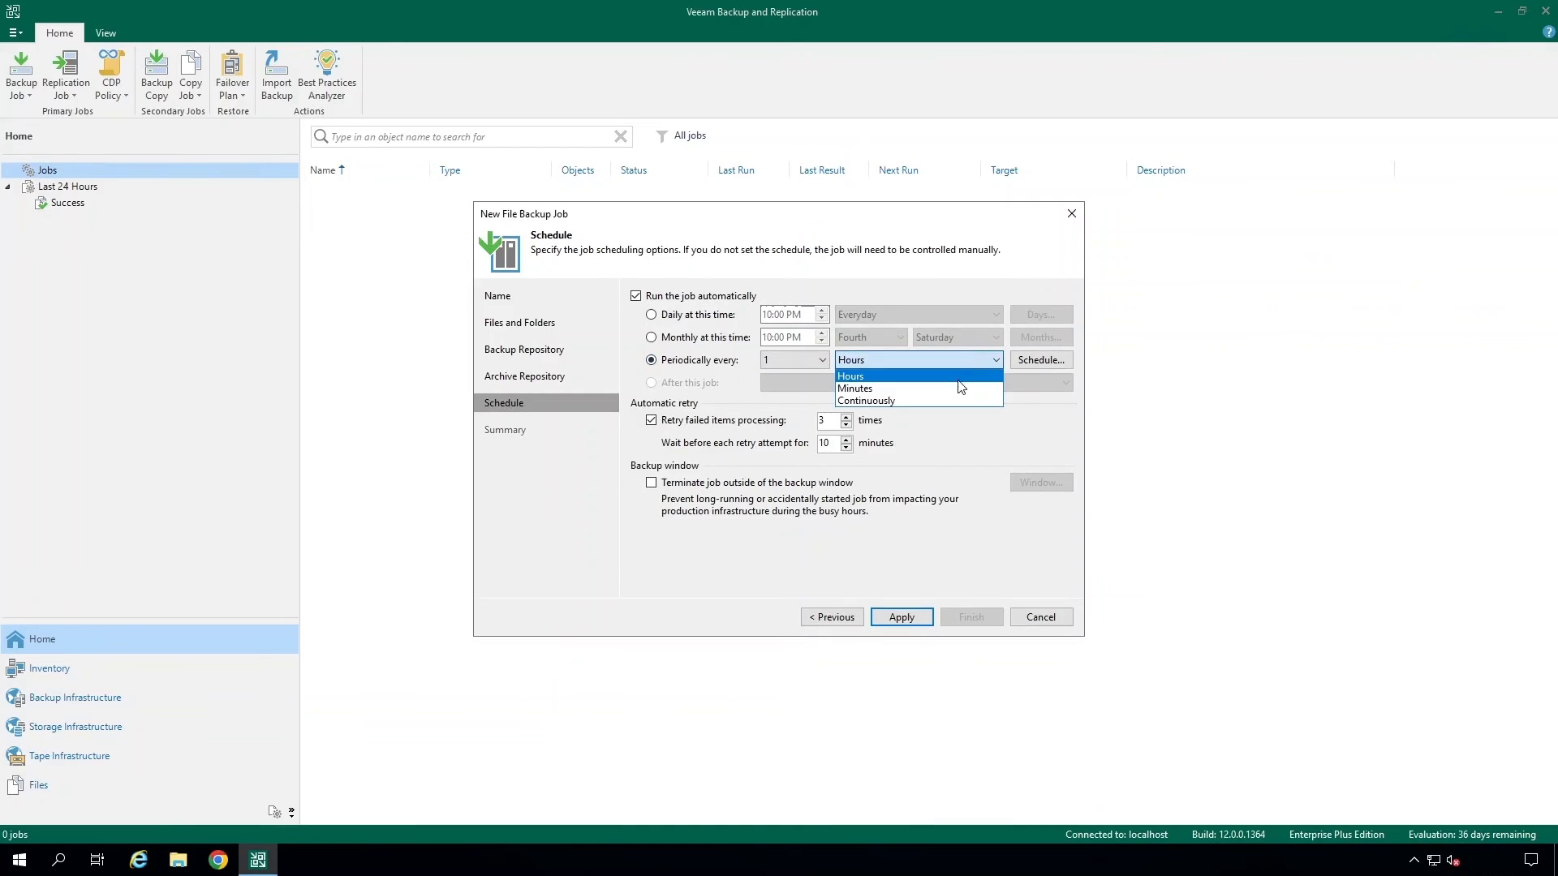
click(945, 360)
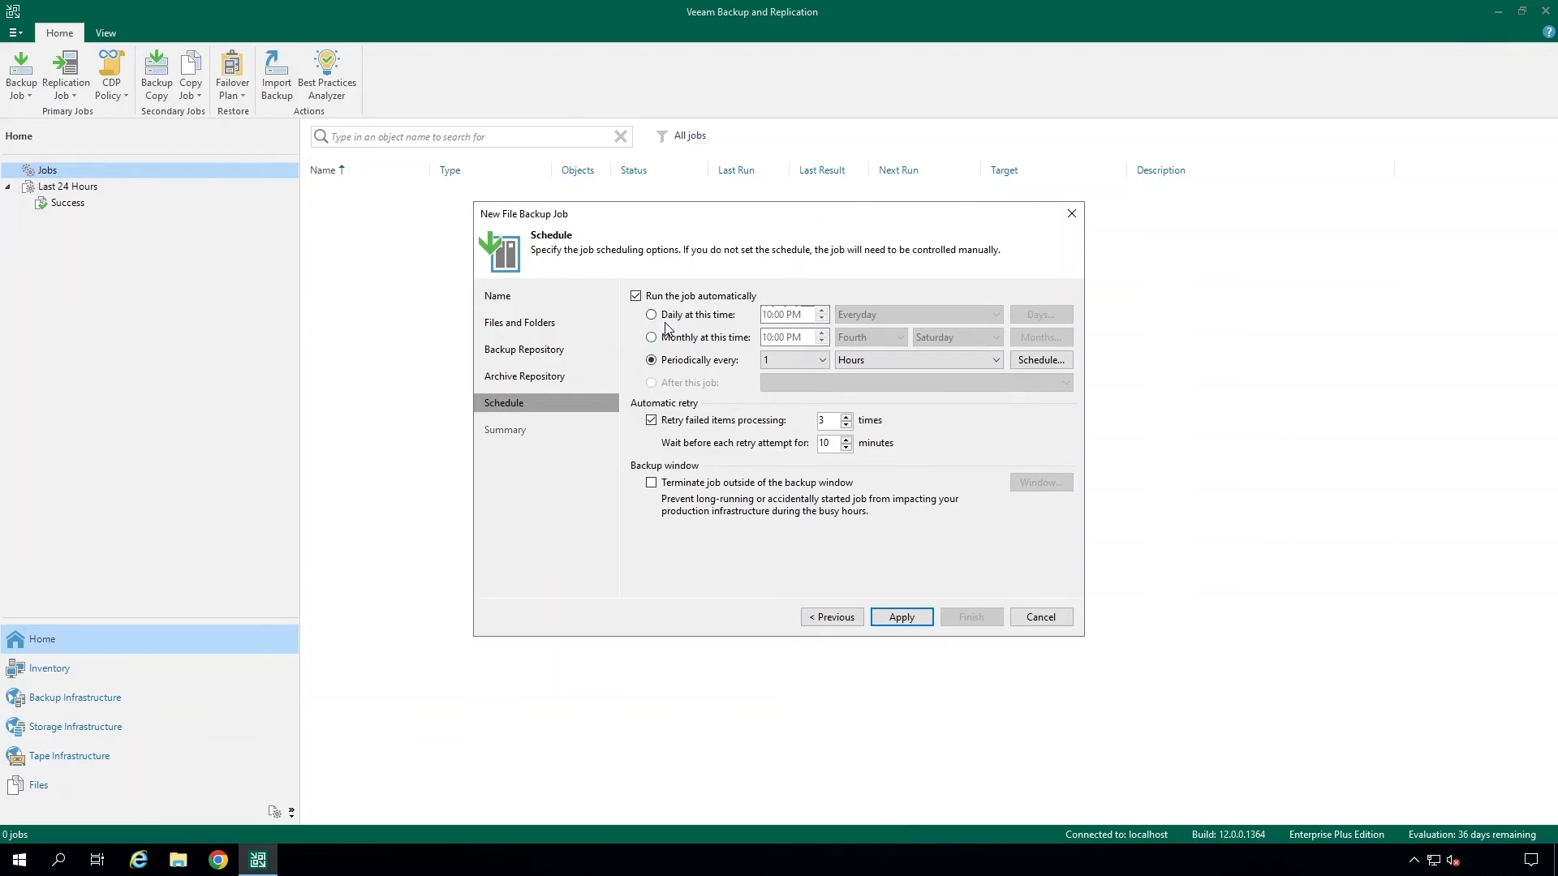
click(652, 316)
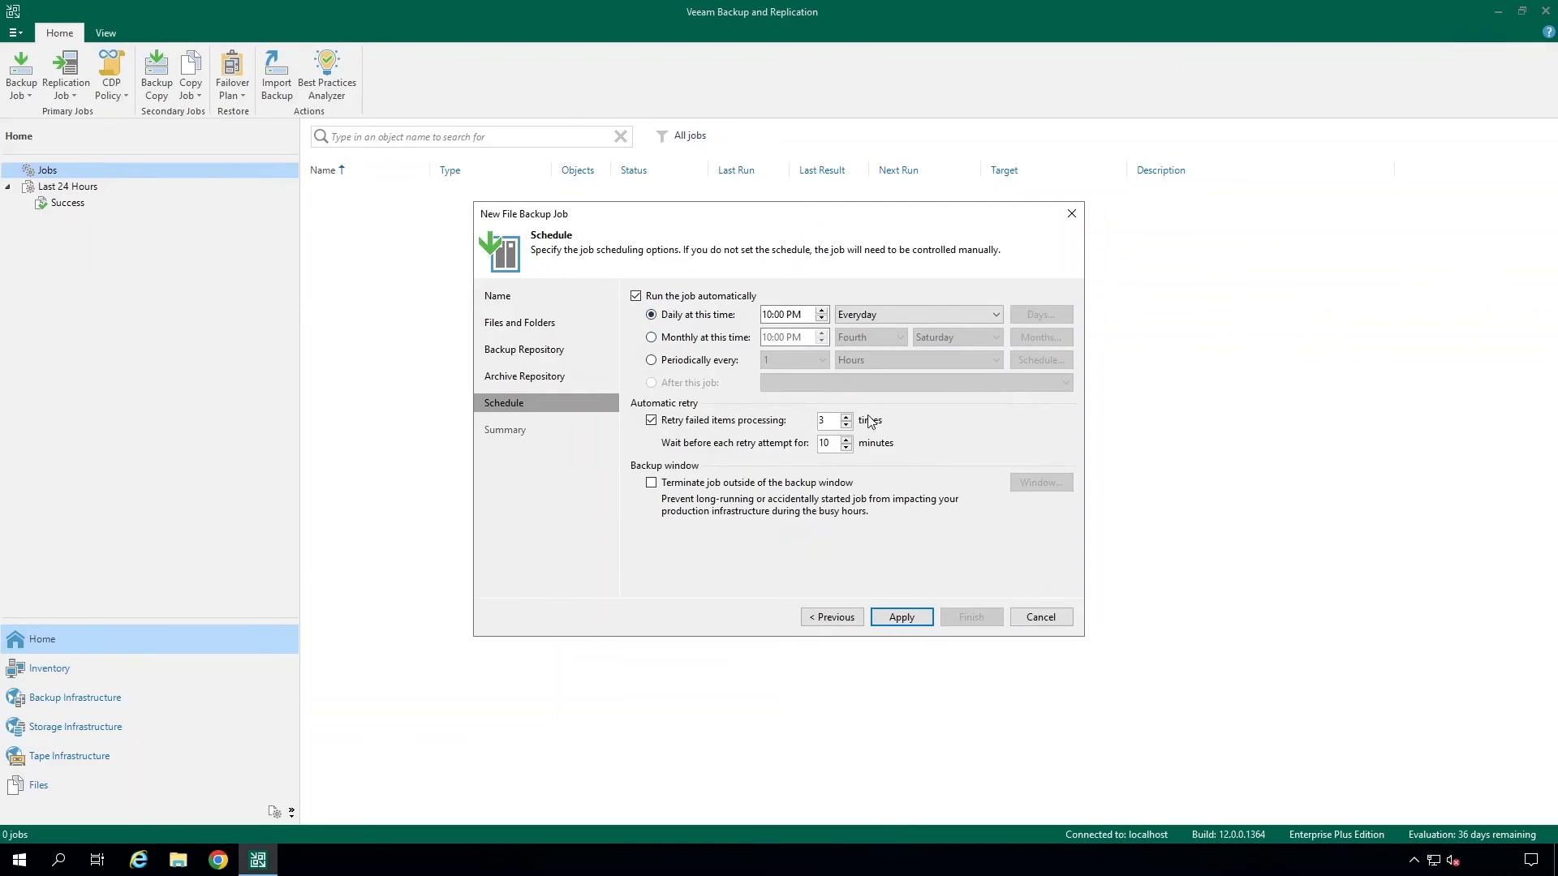
click(907, 618)
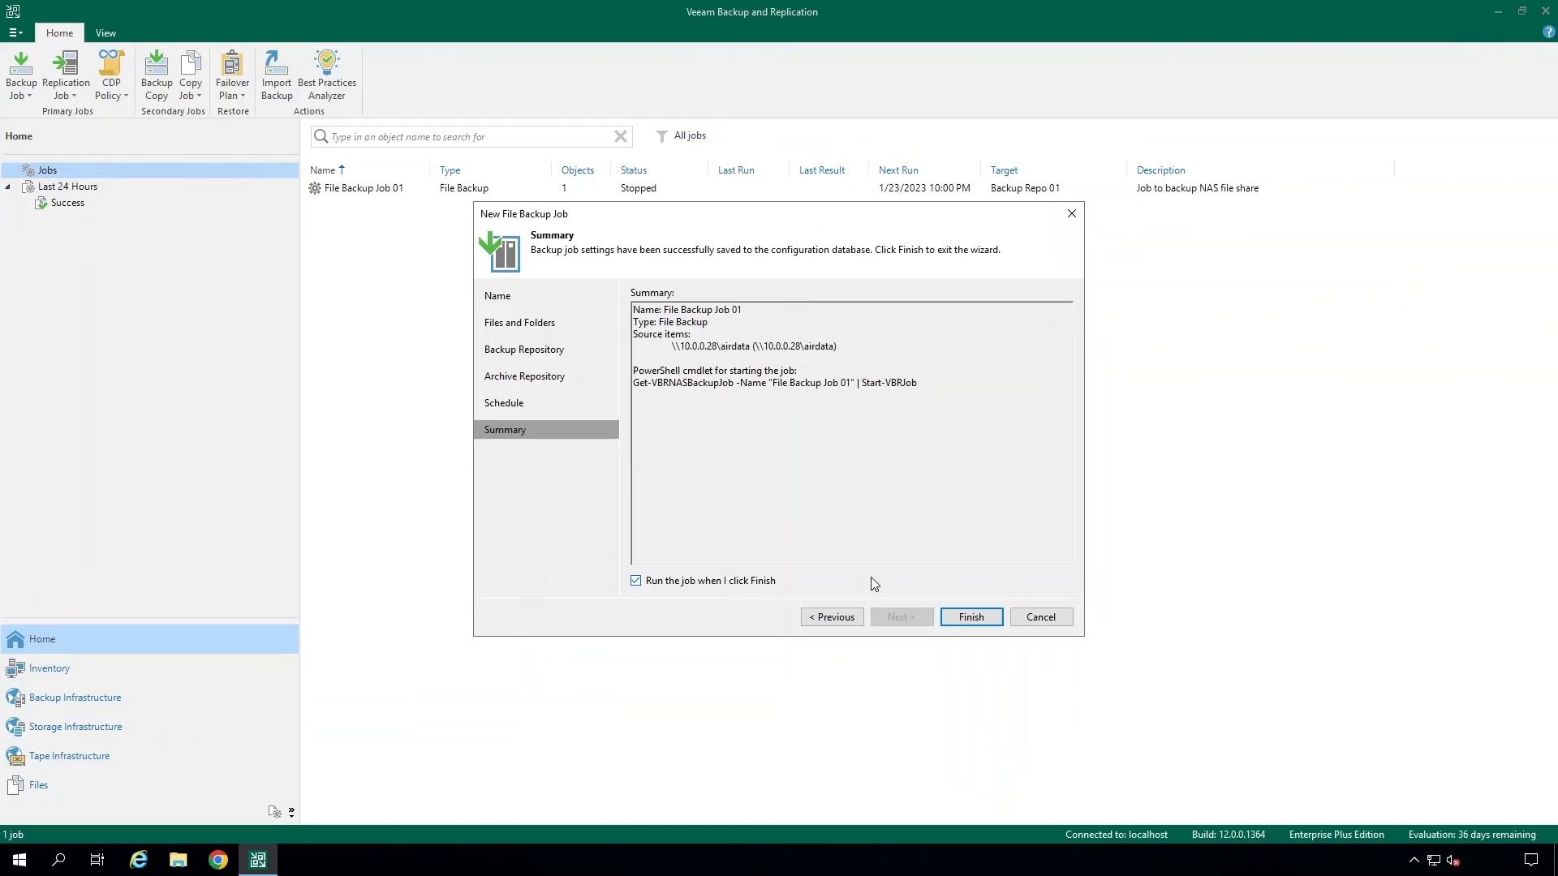
click(983, 620)
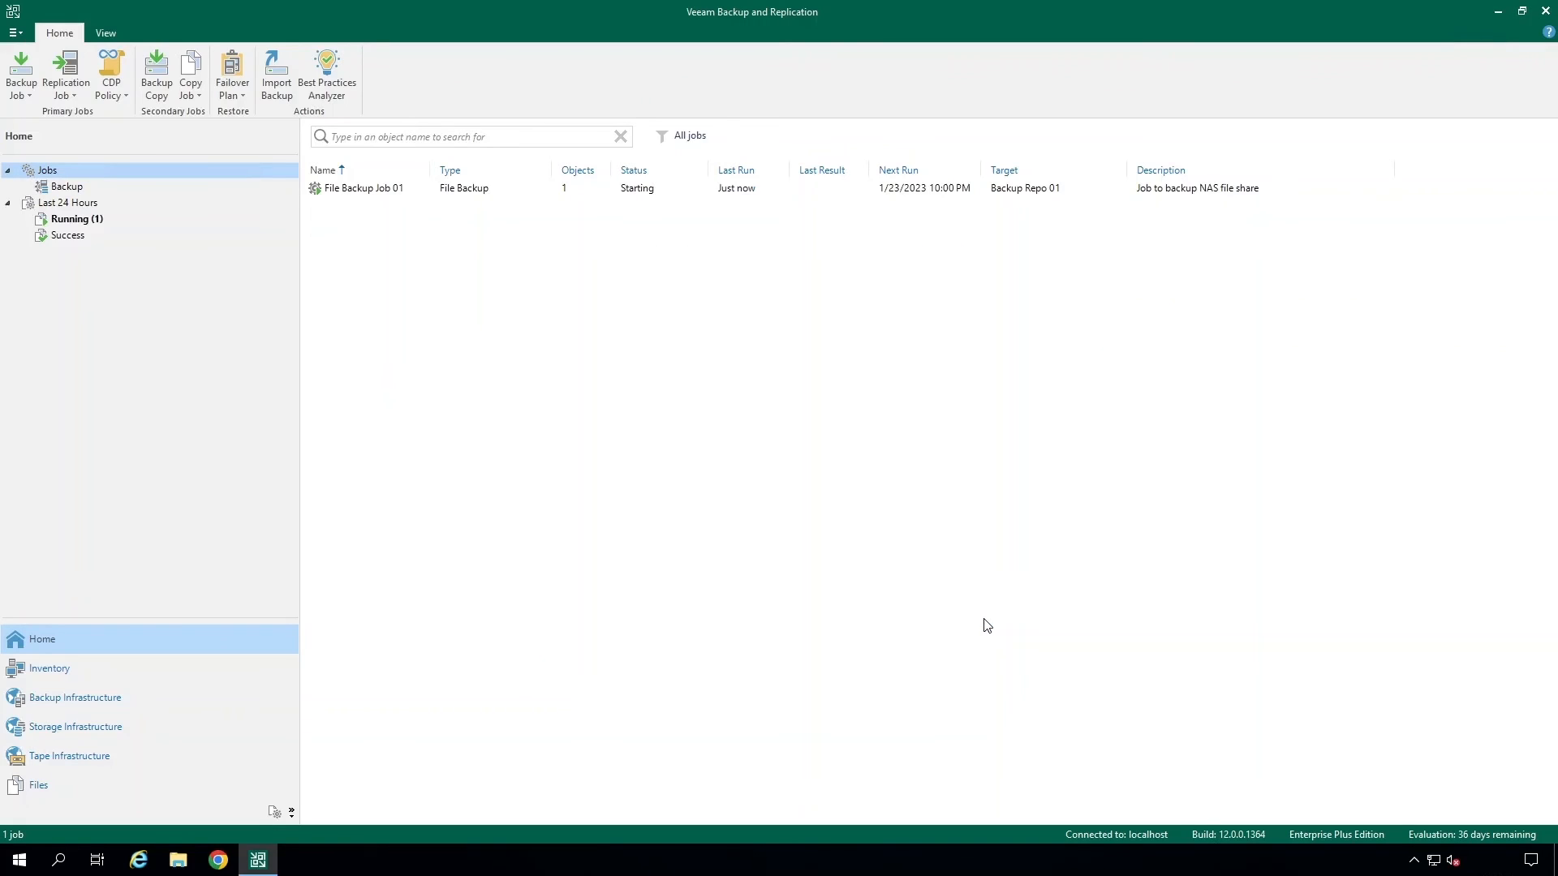
- Open the running File Backup Job 01 statistics to follow its progress
click(545, 189)
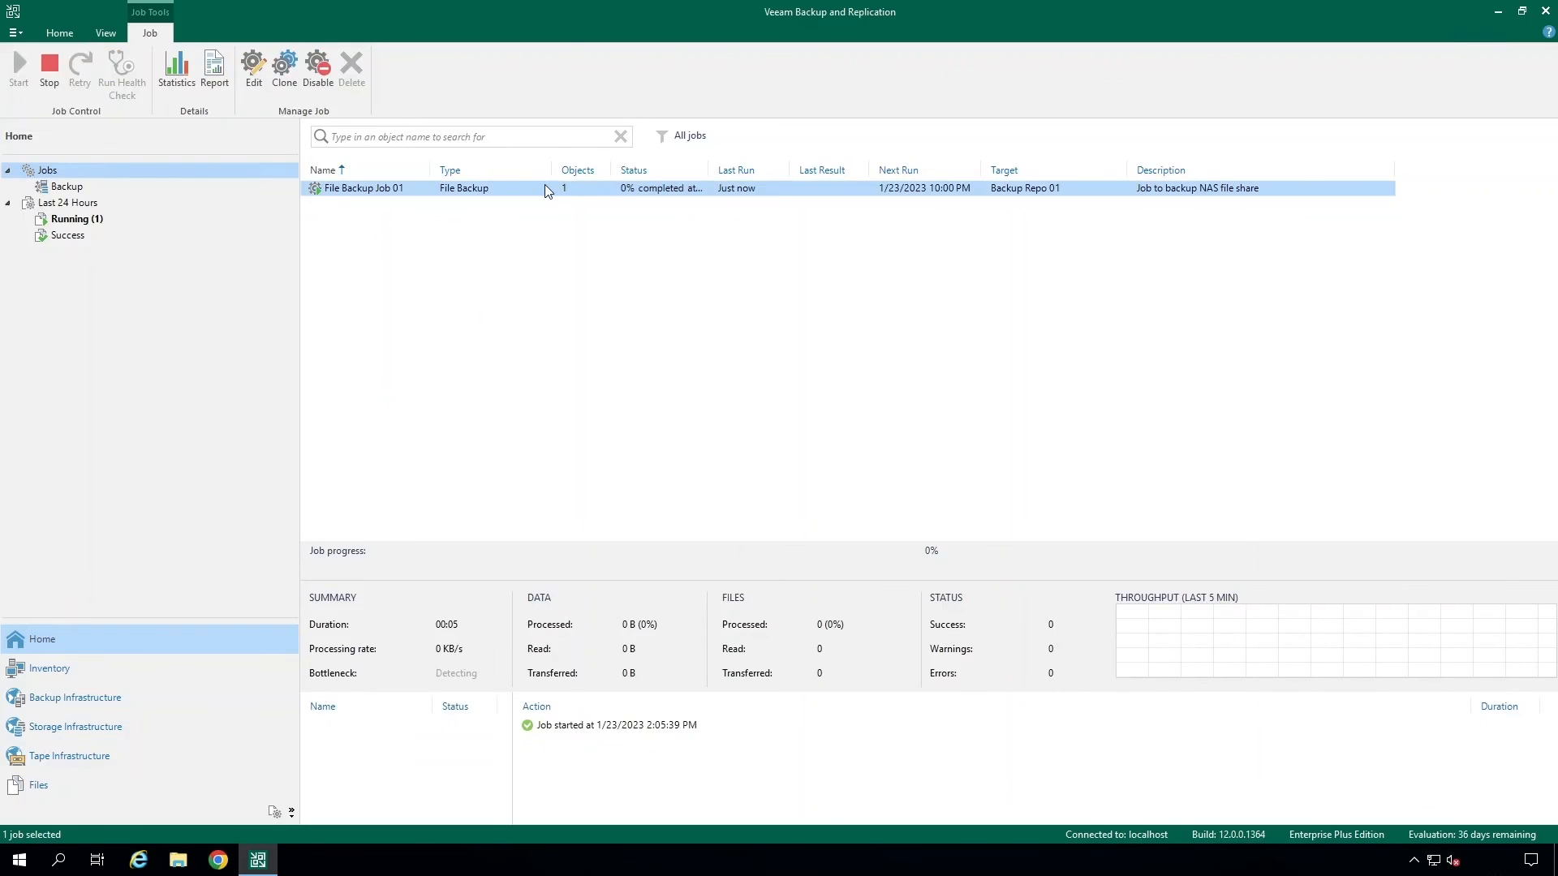
right_click(544, 184)
click(572, 271)
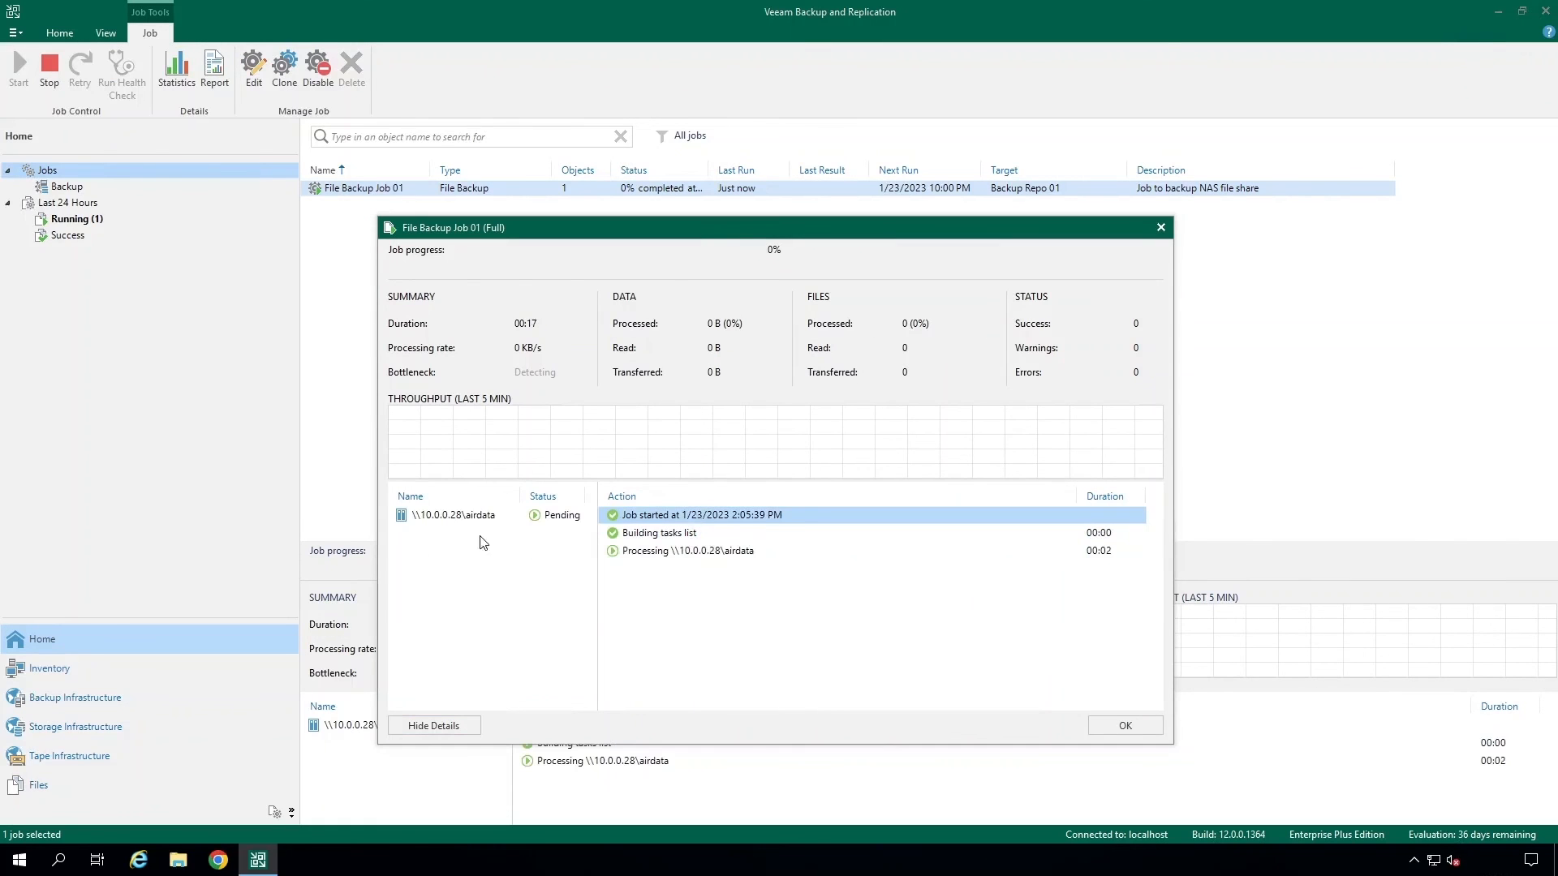
click(481, 516)
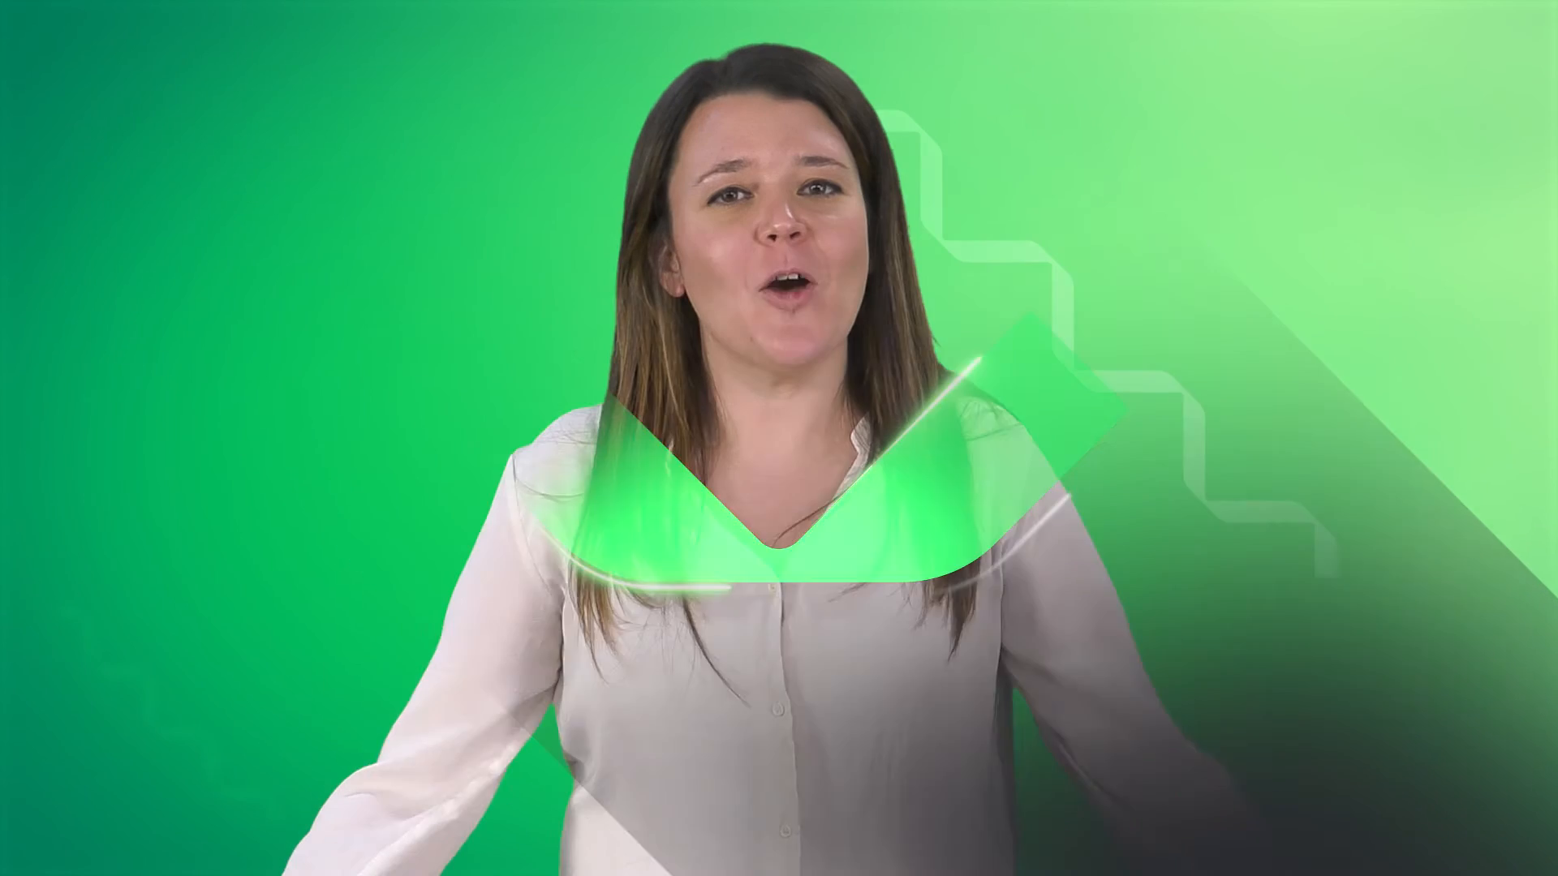